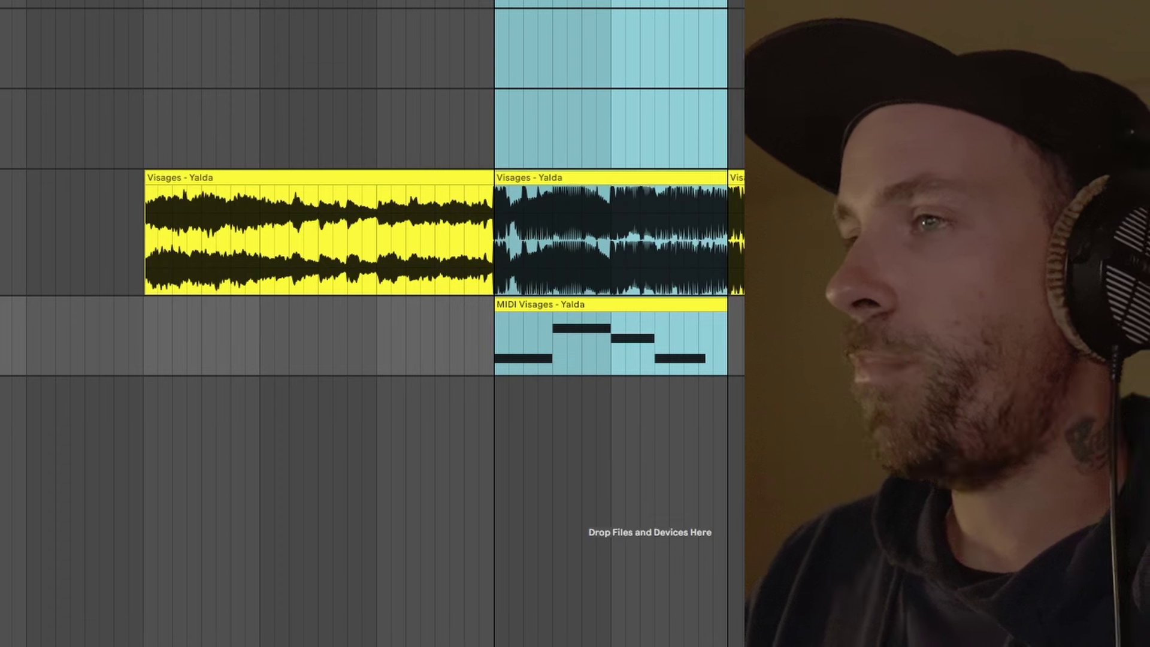
- Select the first Visages - Yalda audio clip and play it to hear the reference section
left_click(183, 176)
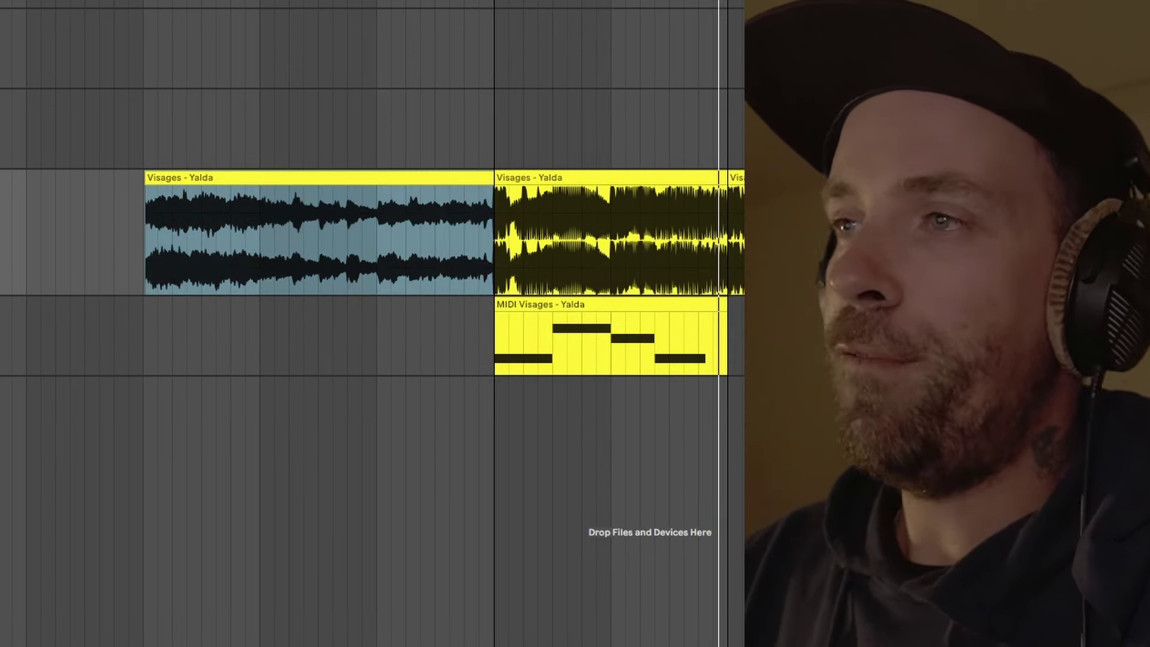
mouse_move(470, 265)
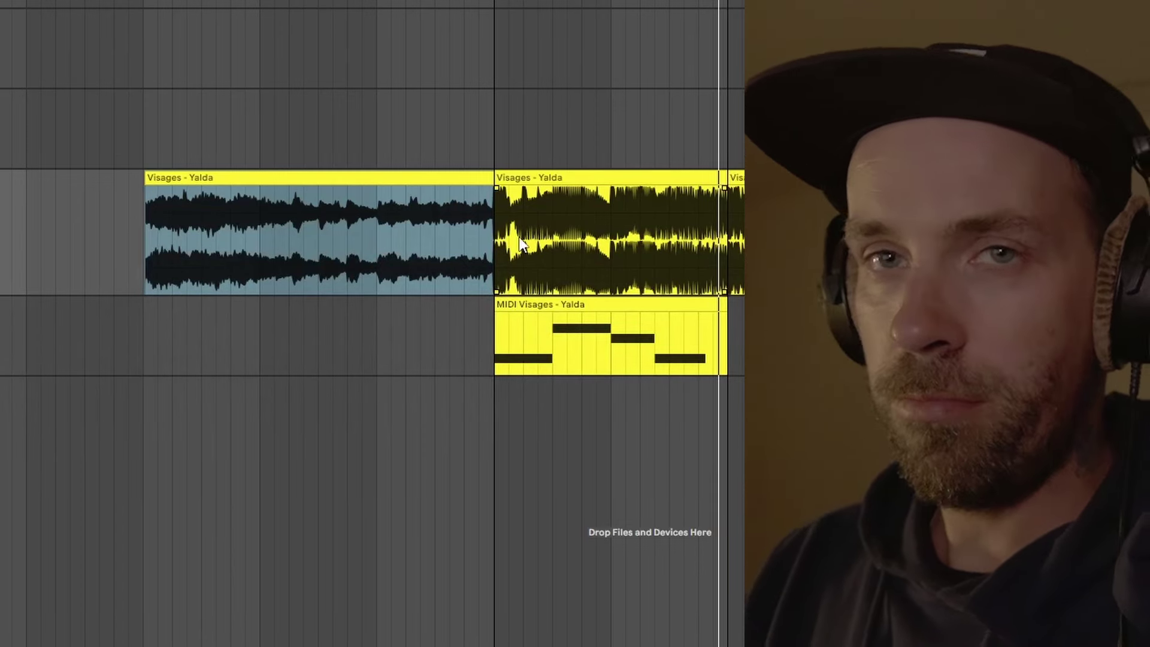
mouse_move(499, 244)
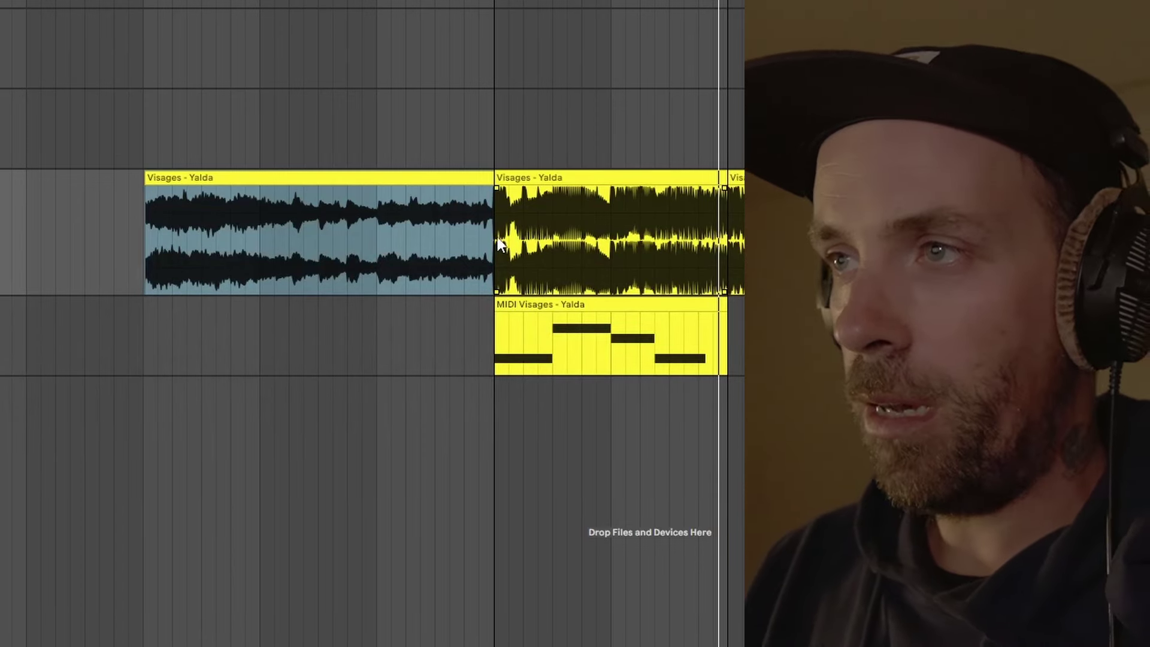
left_click(317, 224)
key("space")
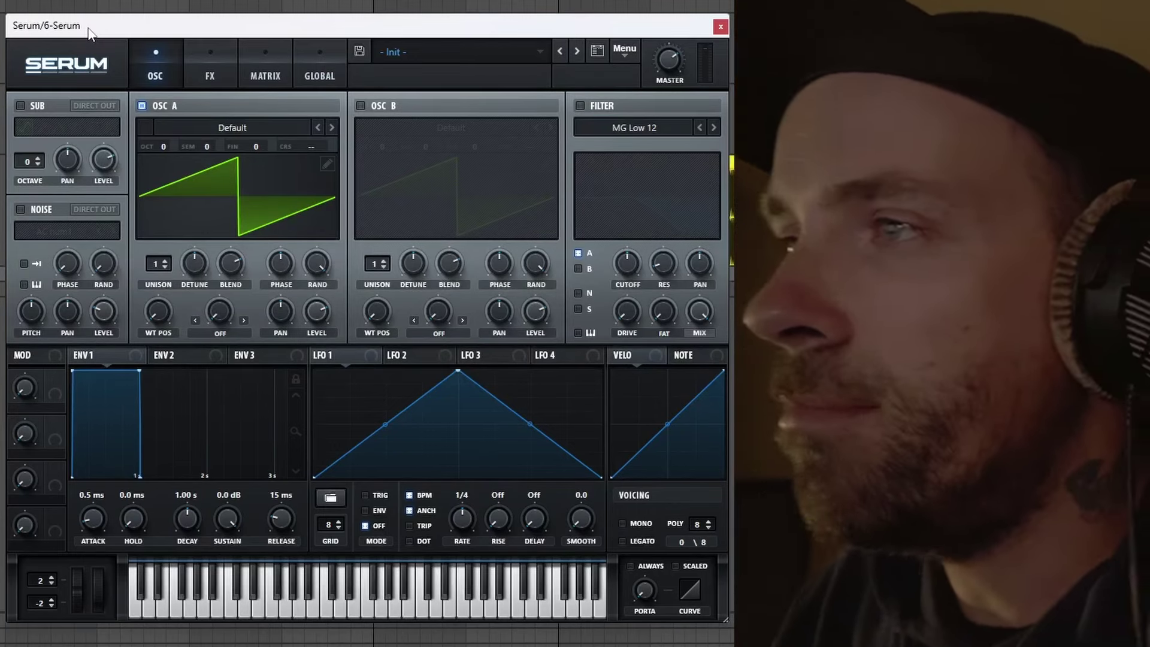
- Enable oscillator B and fine-tune oscillator A to -16 cents and oscillator B to 16 cents
left_click(361, 105)
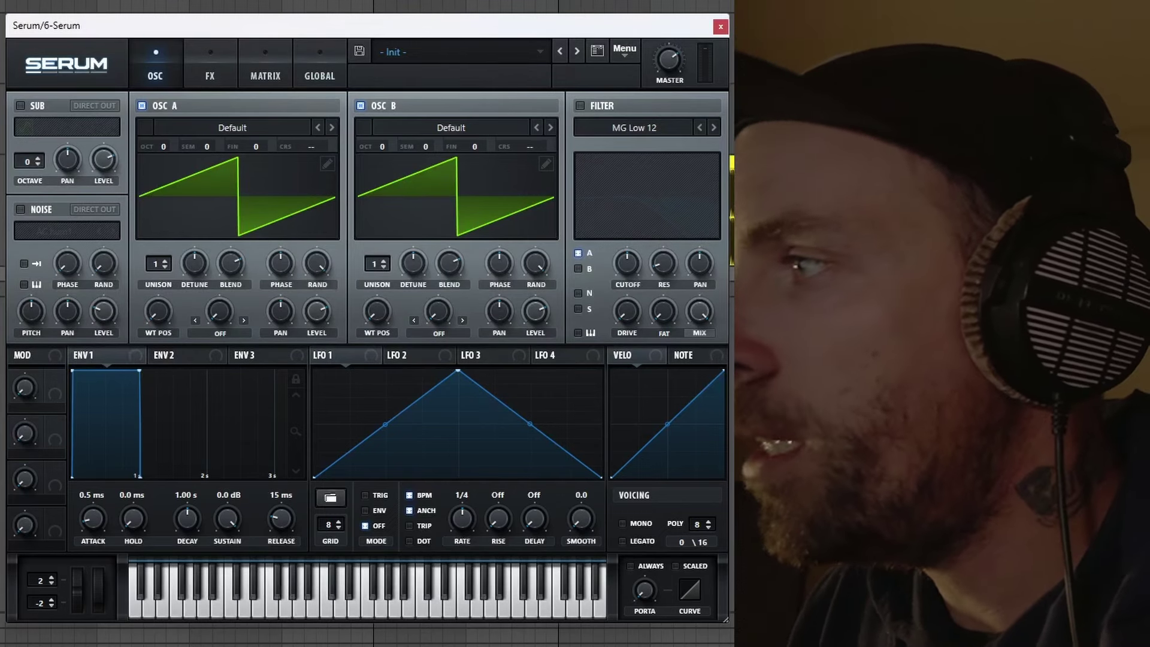
key("space")
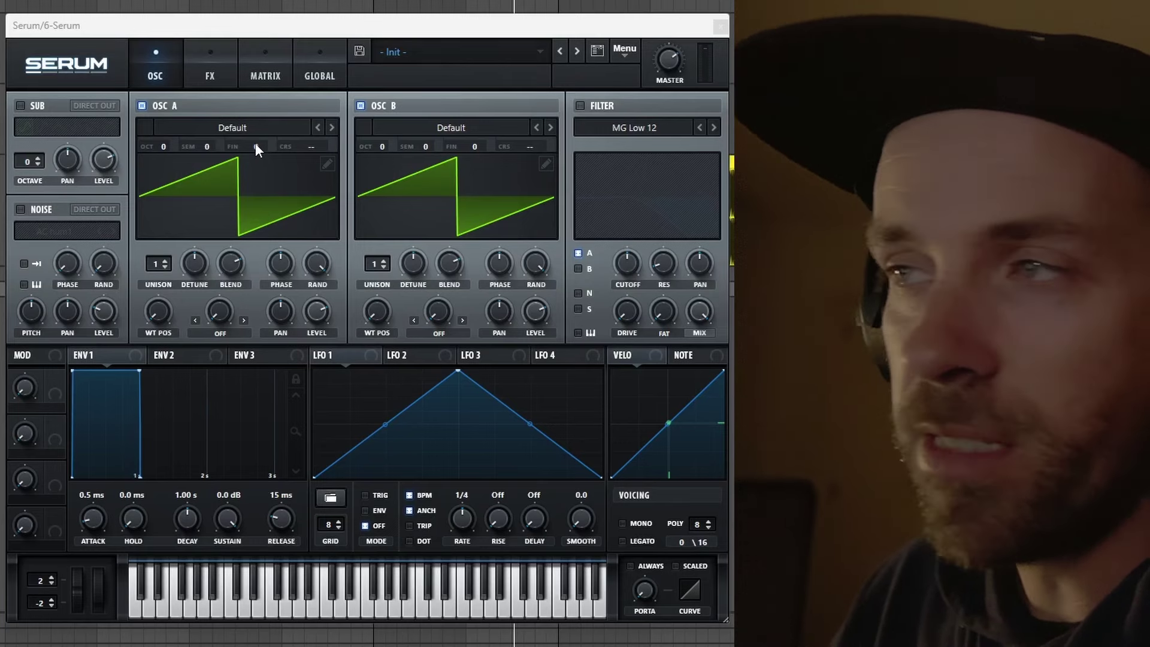
left_click_drag(255, 143, 253, 156)
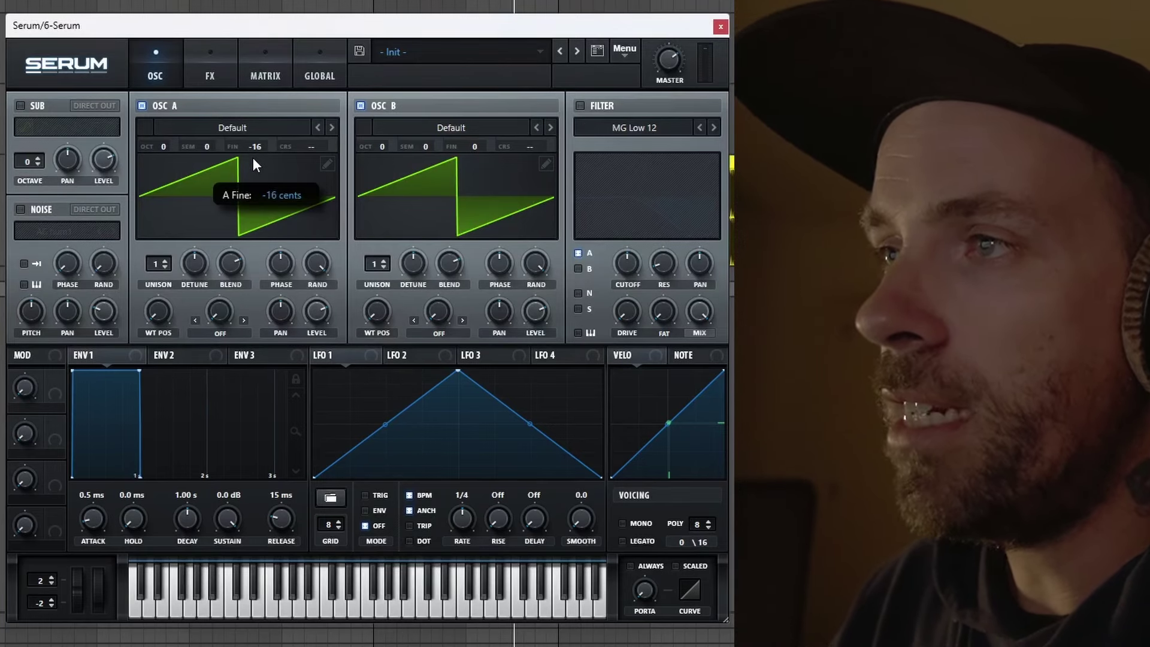
mouse_move(474, 146)
left_mouse_down()
mouse_move(480, 132)
mouse_move(482, 143)
left_mouse_up()
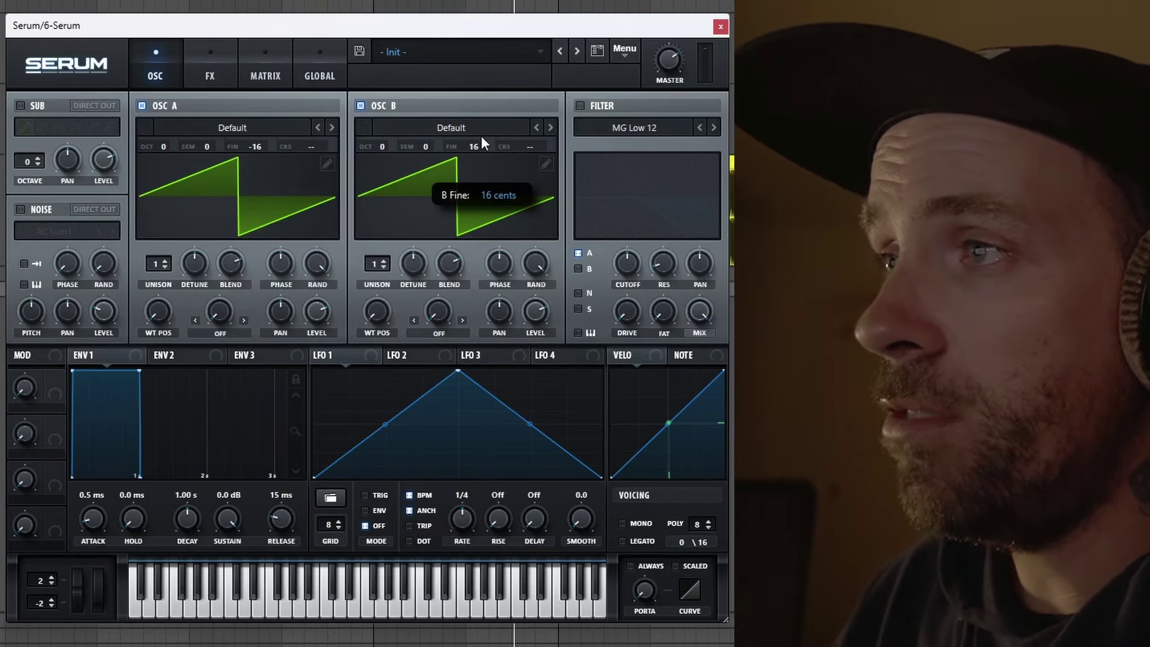
left_click_drag(482, 137, 481, 138)
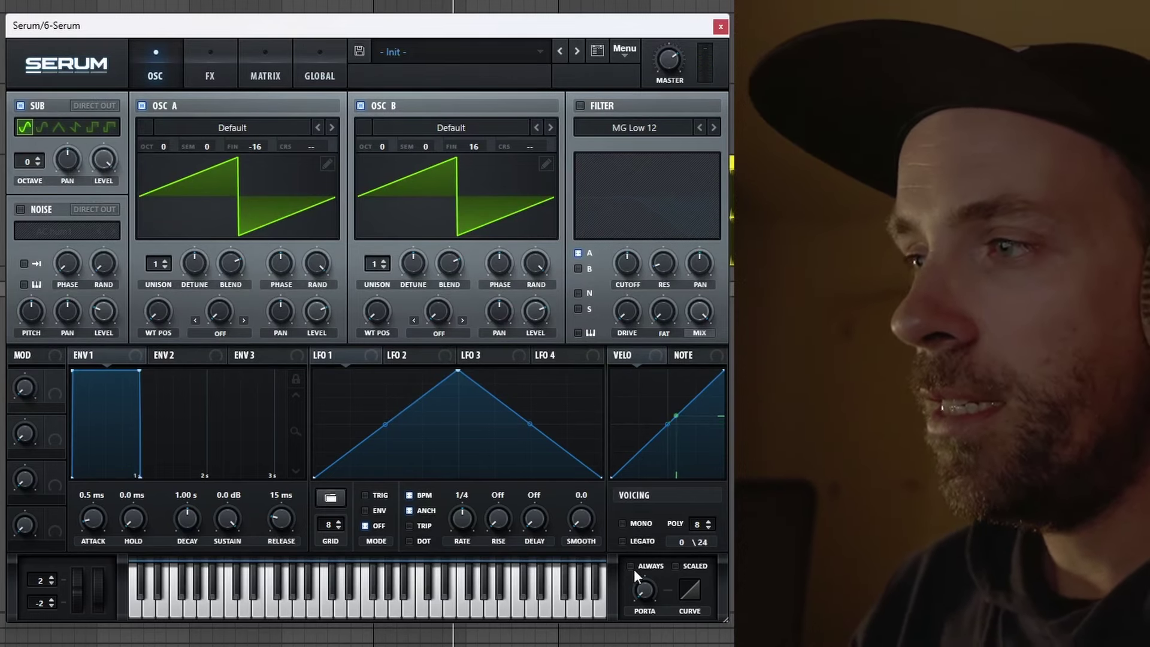
- Enable mono, legato and always-on portamento for the voice, and raise the portamento time
left_click_drag(644, 590, 647, 514)
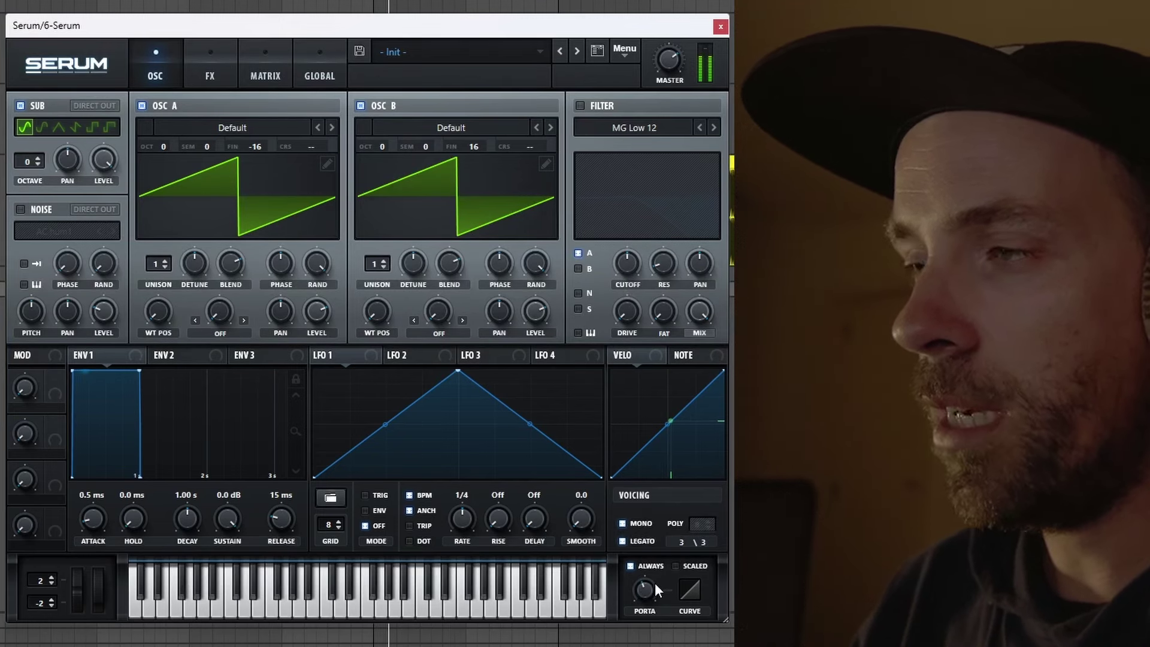
mouse_move(645, 597)
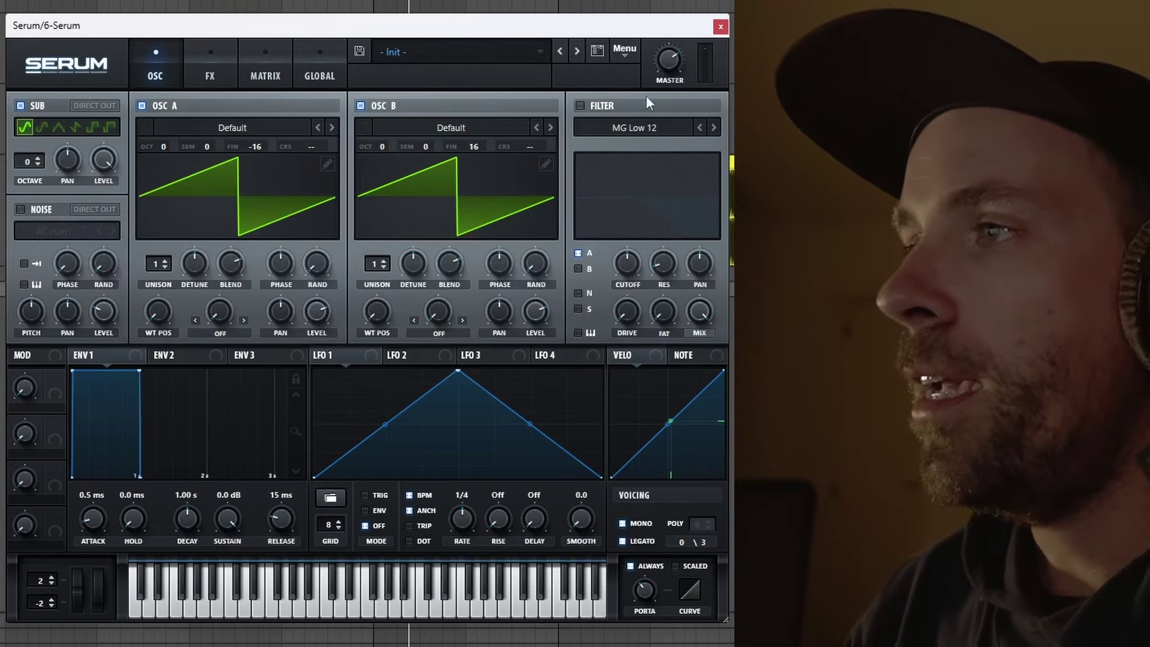
- Enable the MG Low 12 filter, route oscillator B through it as well, and lower the cutoff while sweeping it by ear
left_click(579, 107)
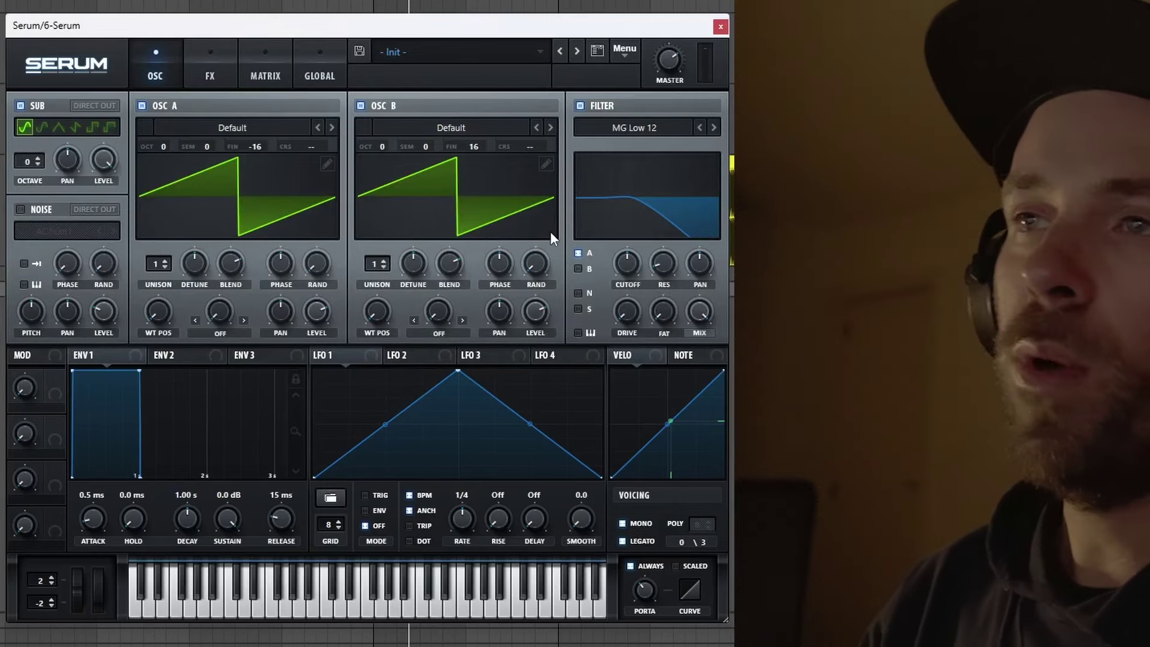
left_click(578, 268)
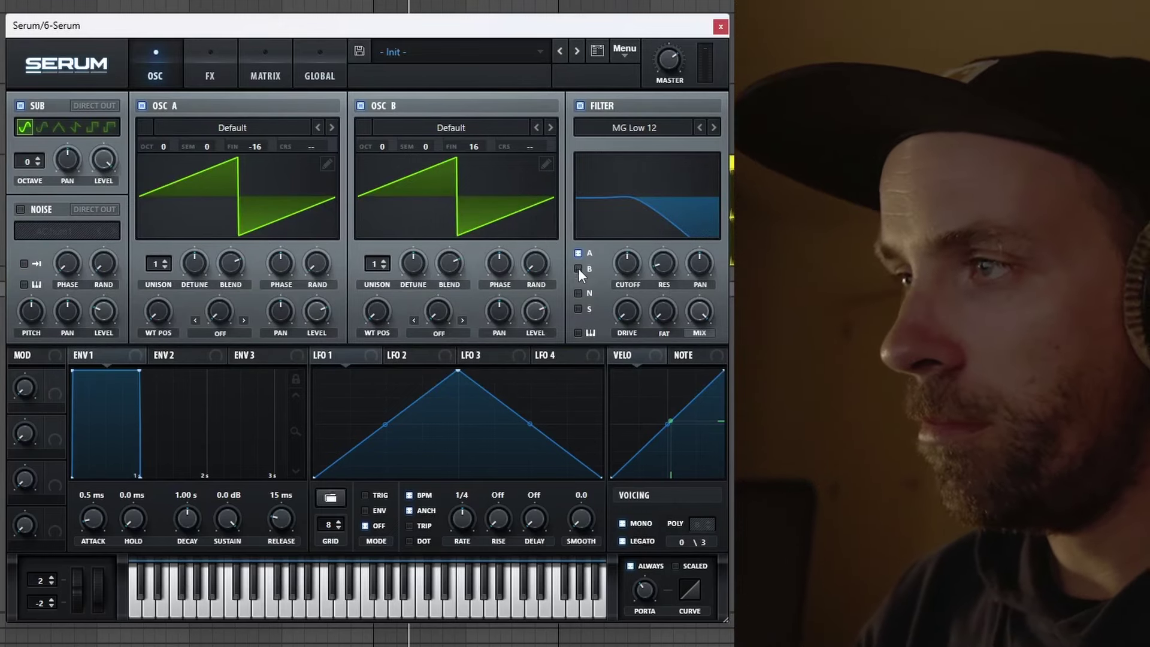
left_click_drag(627, 263, 628, 223)
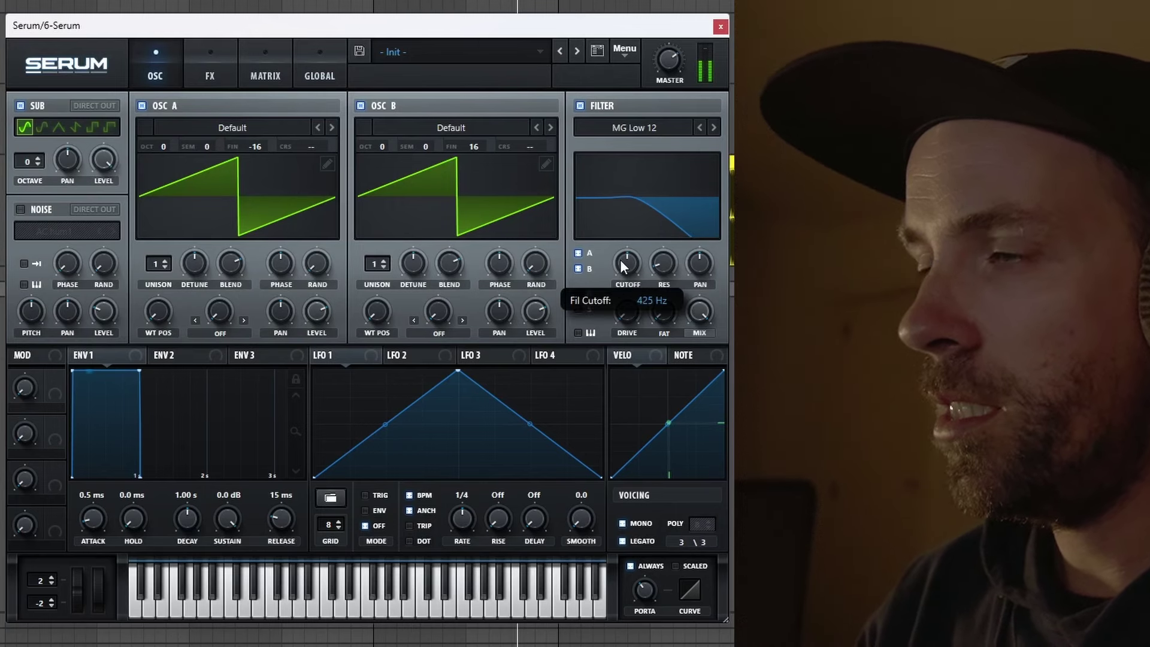
left_click_drag(616, 308, 606, 279)
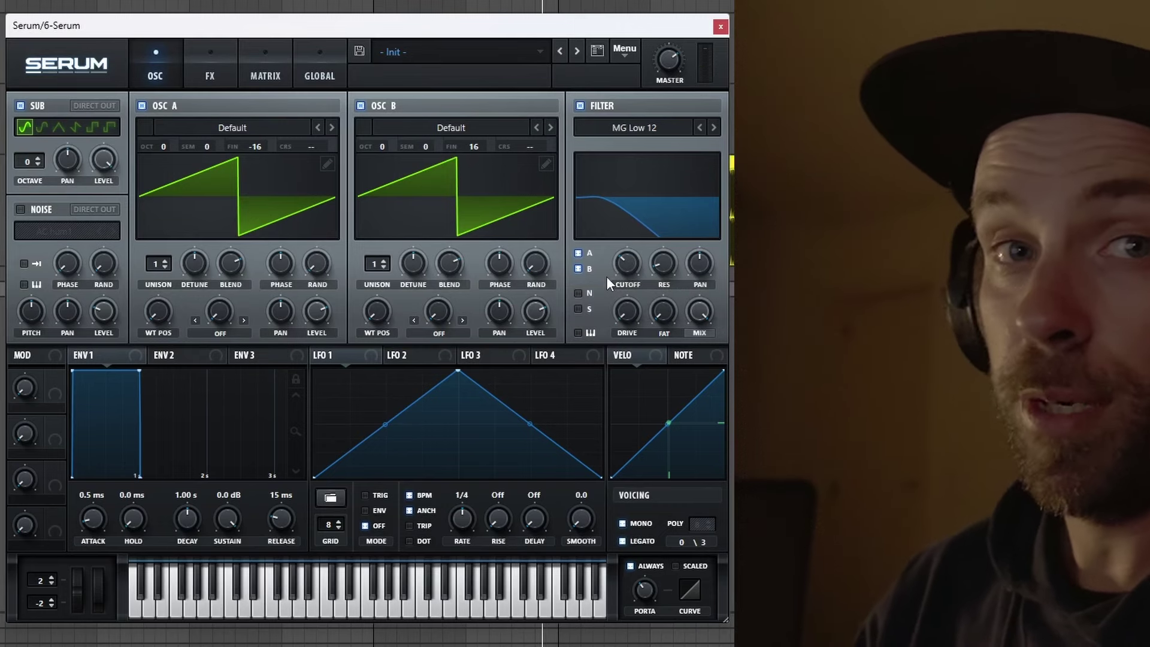
left_click_drag(606, 269, 619, 245)
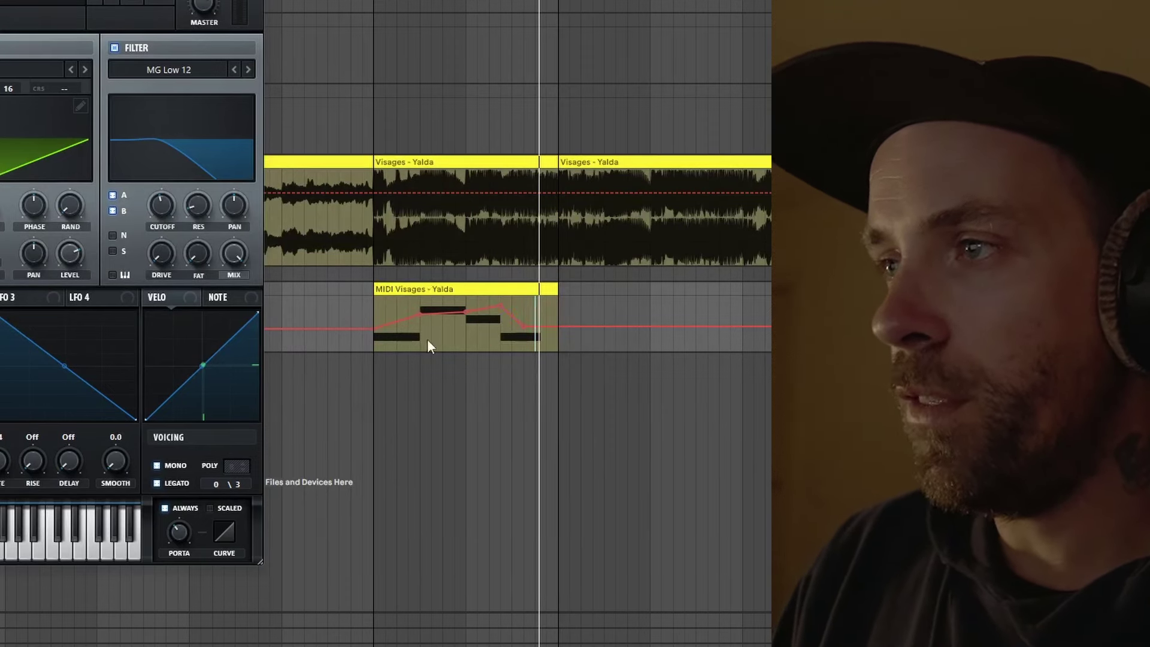
- Play the MIDI Visages - Yalda clip to audition the synth with its automation curve
left_click(458, 292)
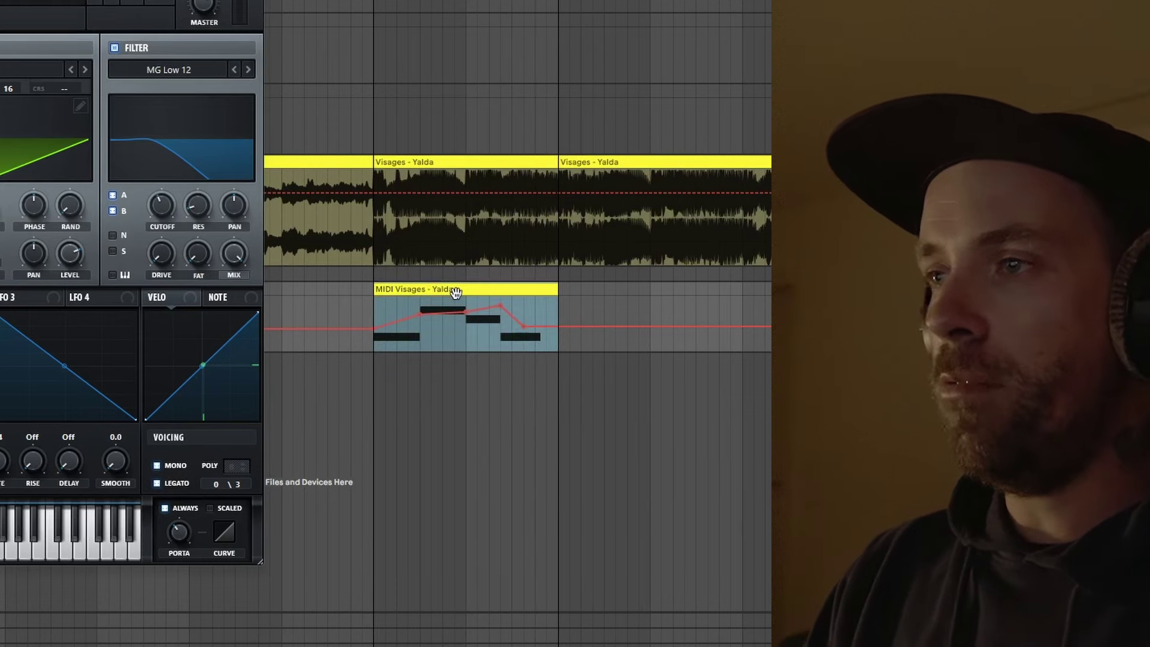
key("space")
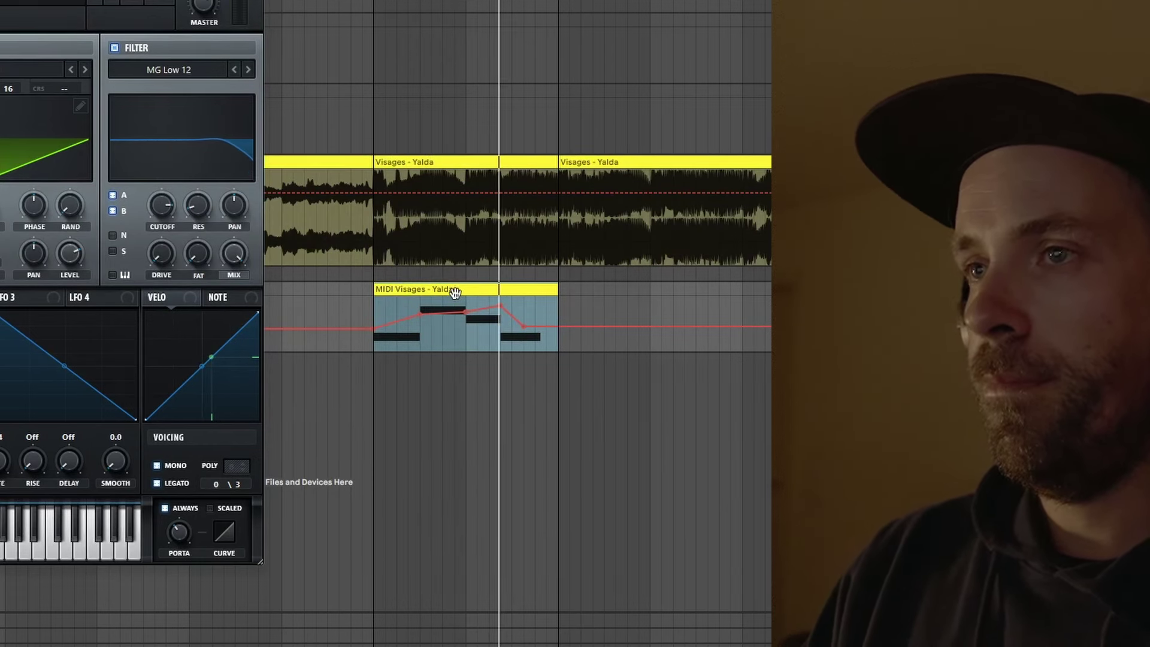
- Add a Tube distortion to the synth's effects and raise its drive
left_click_drag(90, 12, 638, 6)
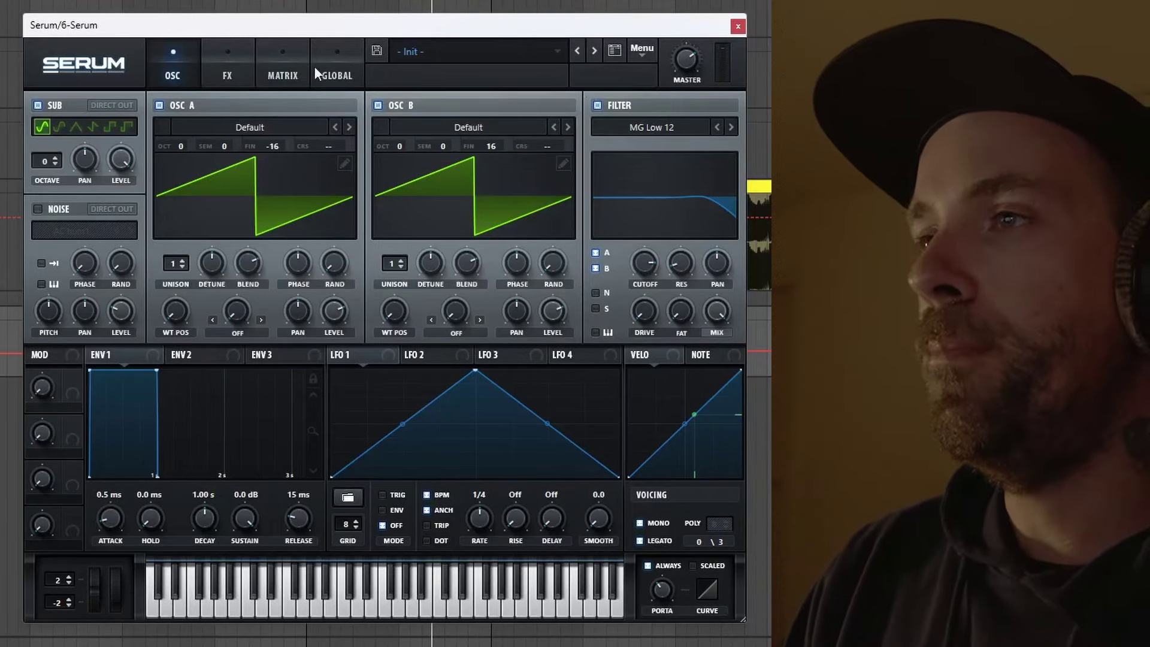
left_click(227, 69)
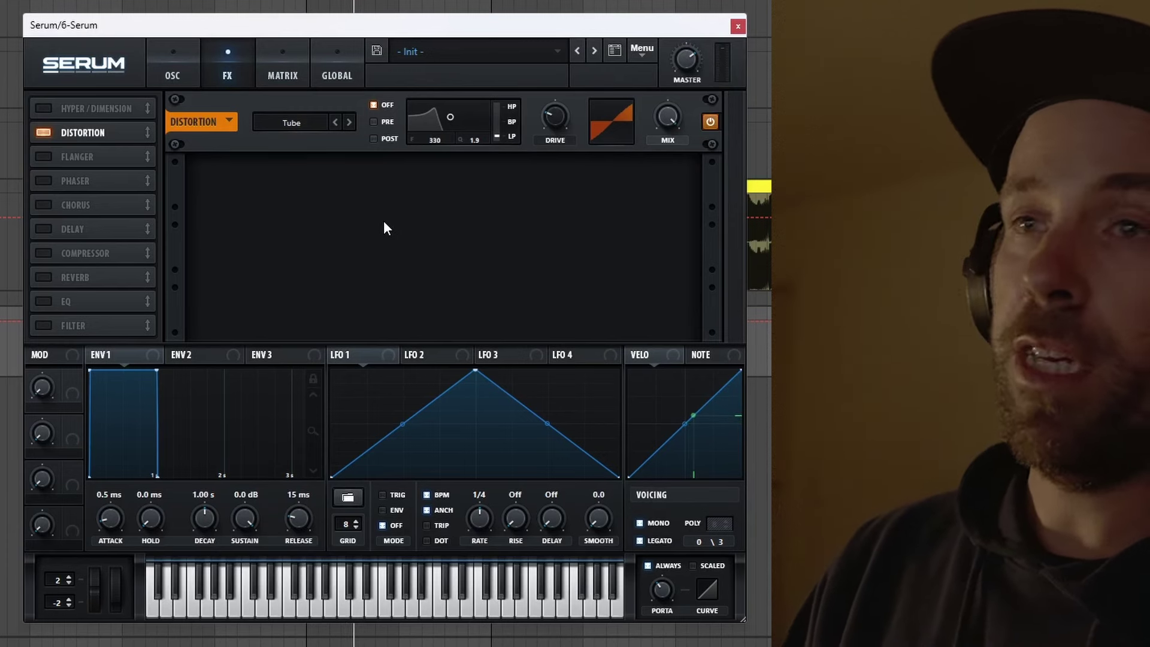
left_click_drag(552, 120, 546, 17)
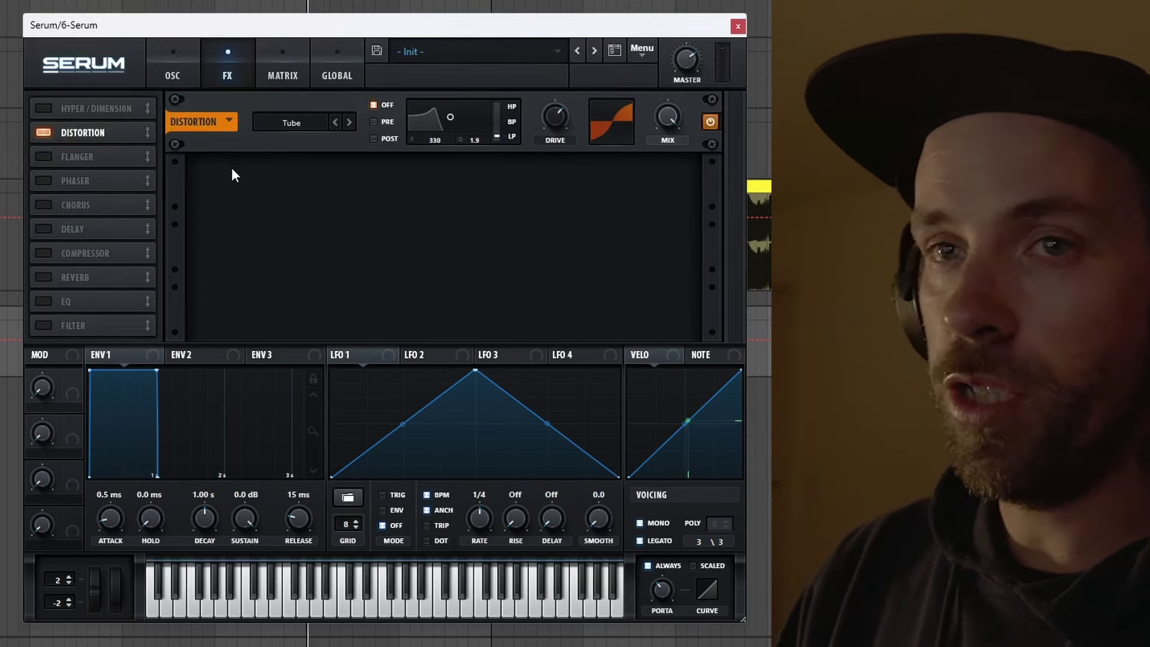
- Add a chorus after the distortion, lowering its high-pass filter frequency and its mix
left_click(42, 207)
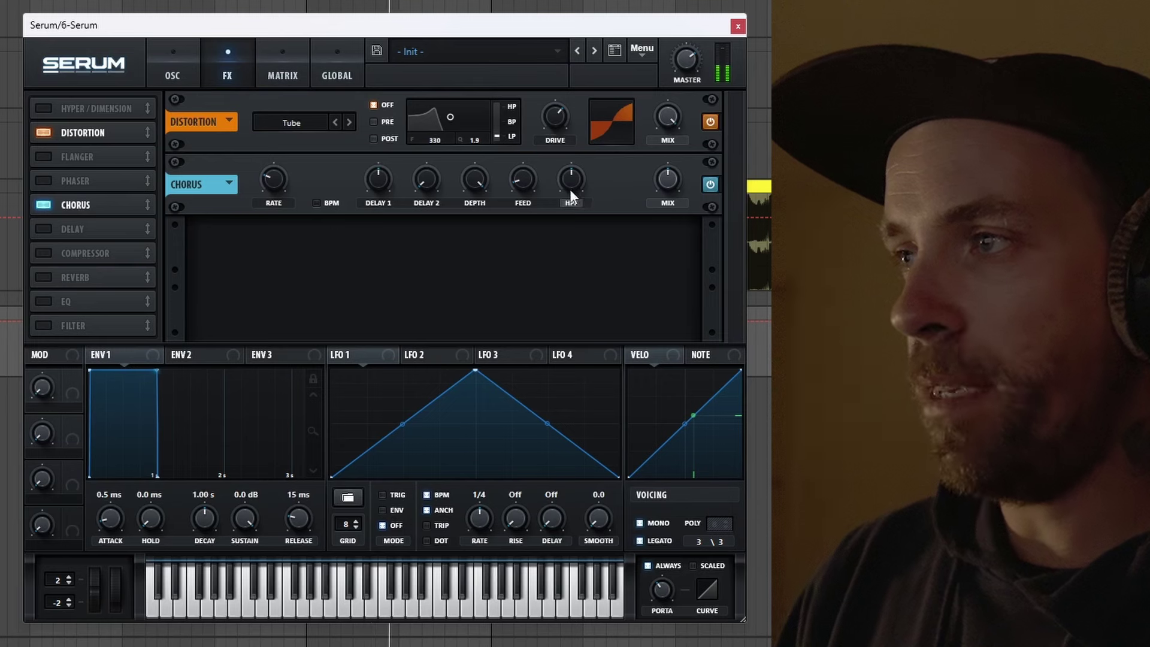
left_click_drag(564, 176, 562, 202)
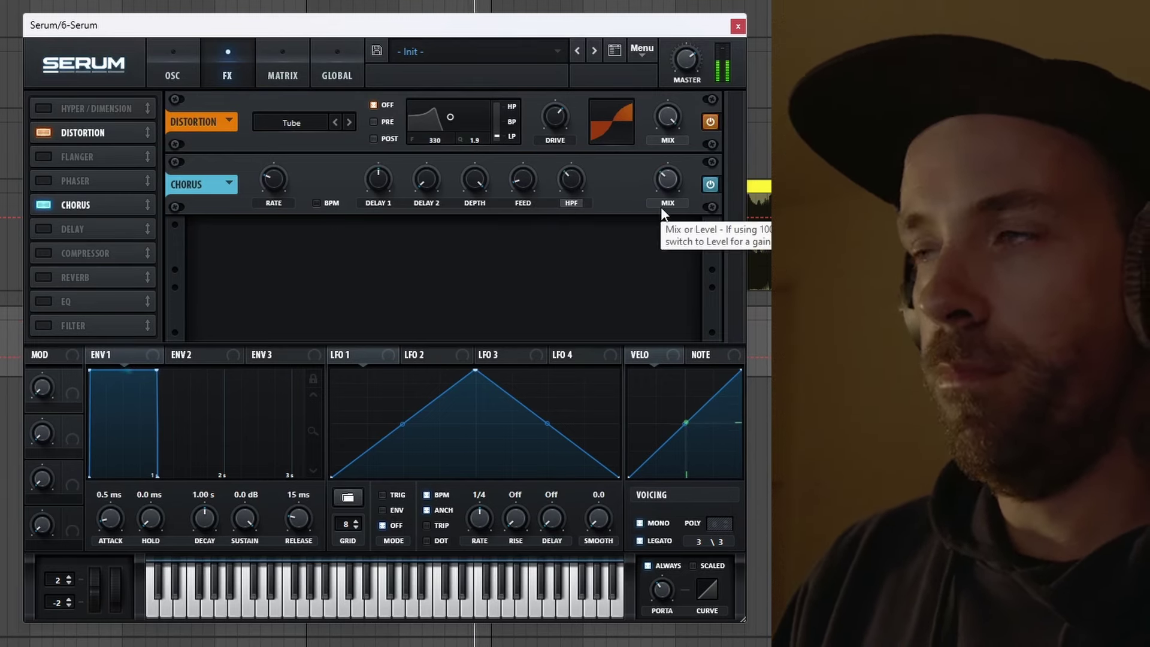
left_click_drag(674, 192, 675, 203)
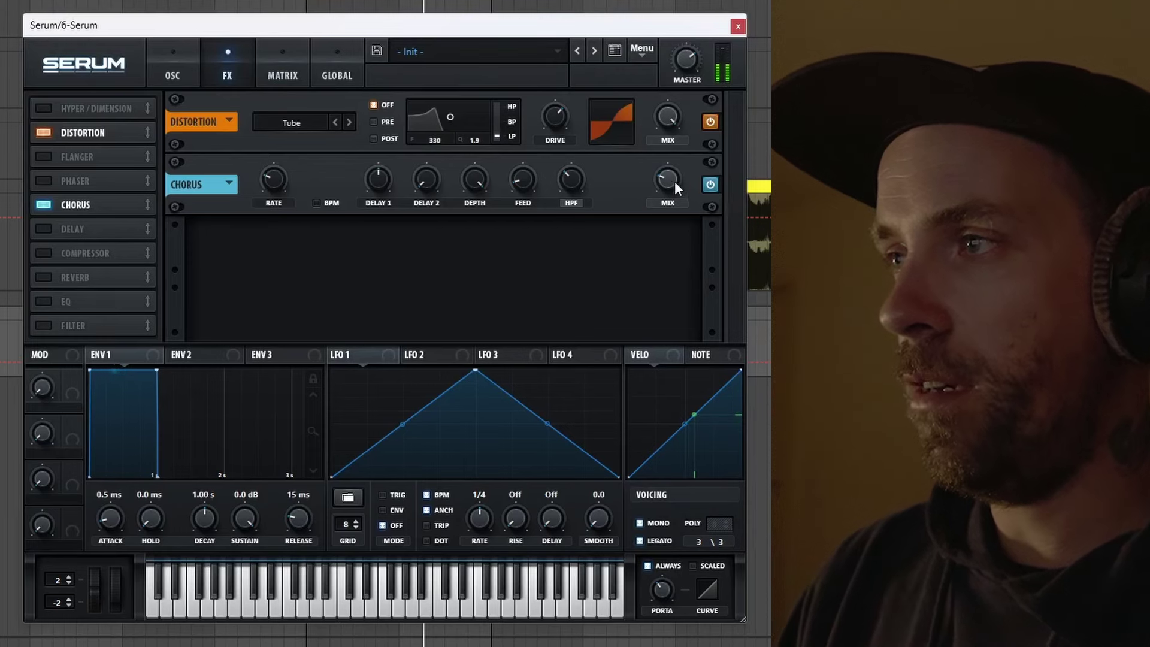
- Add an EQ after the chorus, switch its low band to a peak shape, adjust the frequency and cut the gain
left_click(79, 295)
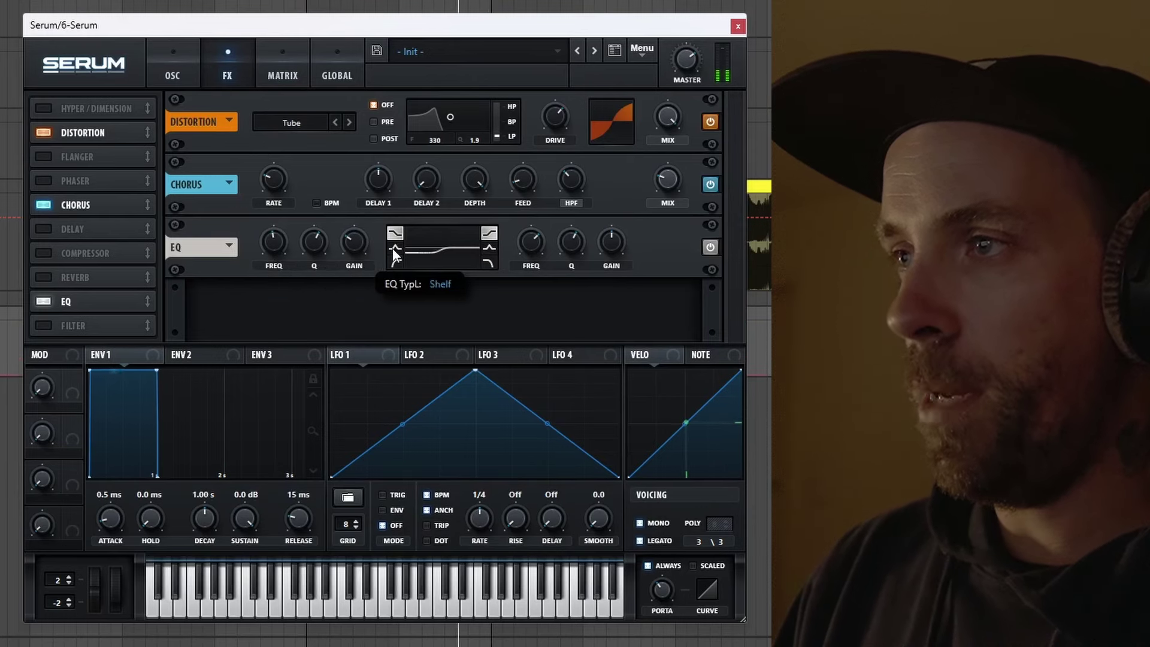
left_click_drag(277, 234, 286, 257)
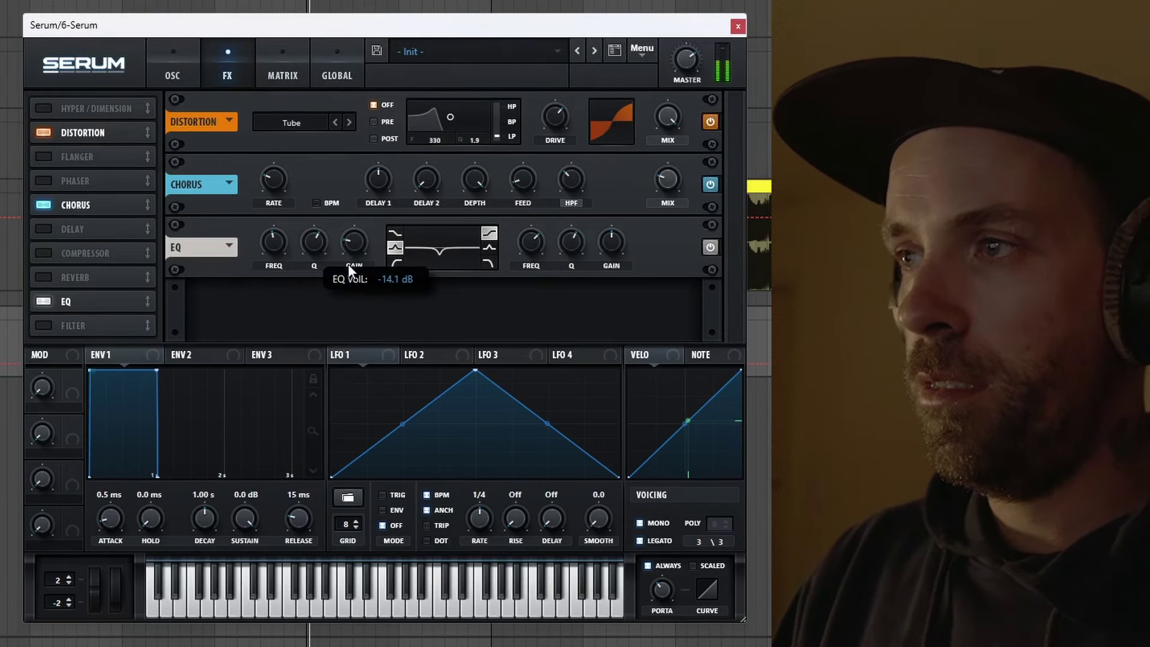
mouse_move(350, 243)
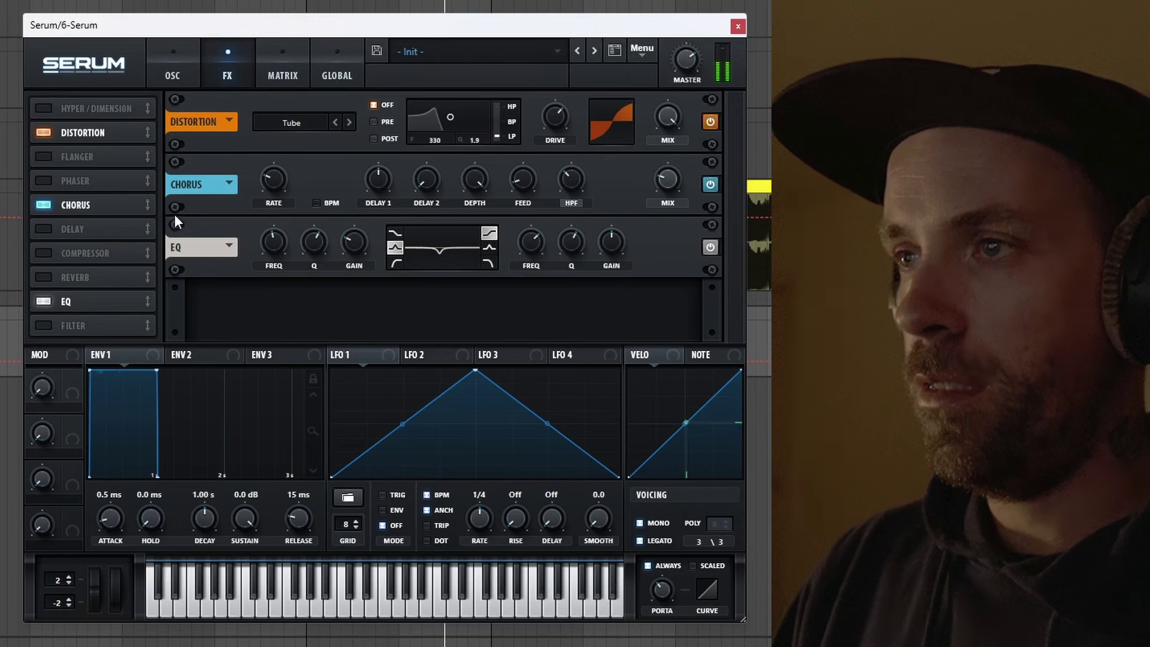
- Place a compressor after the EQ and set it to multiband mode
left_click(41, 278)
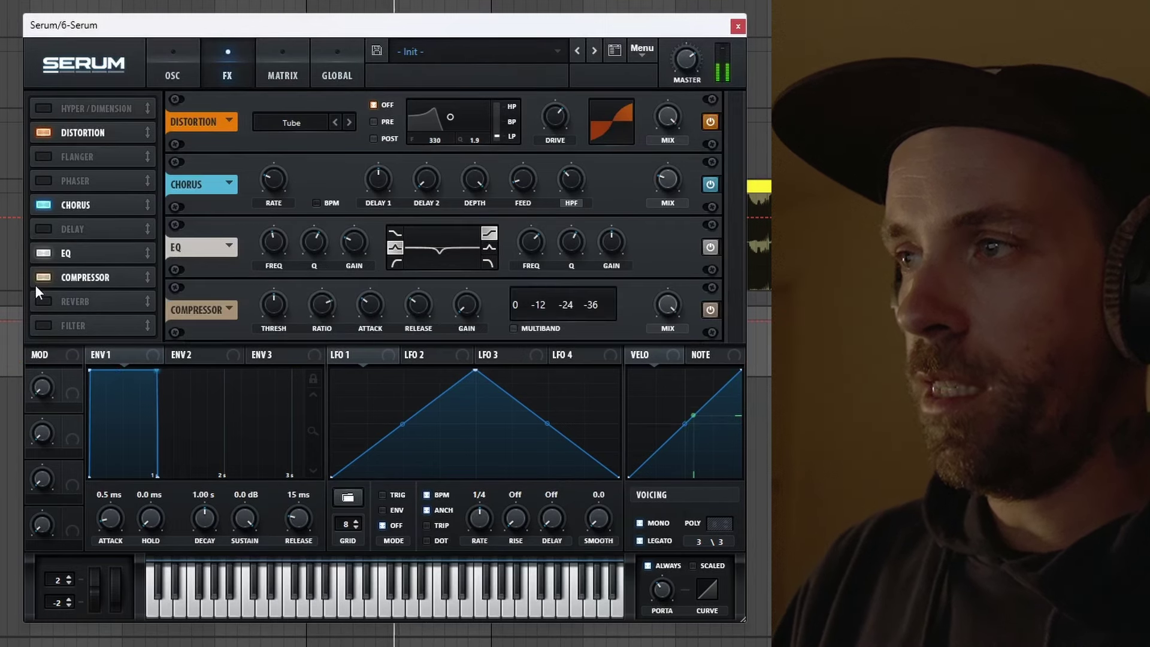
left_click(526, 330)
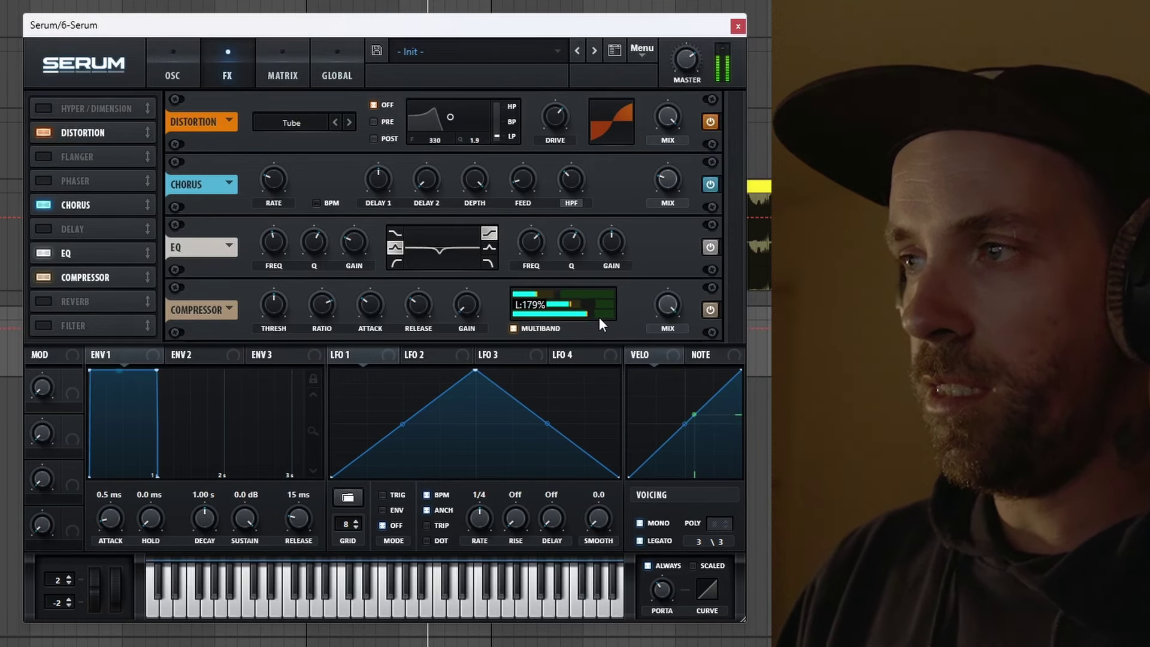
mouse_move(578, 307)
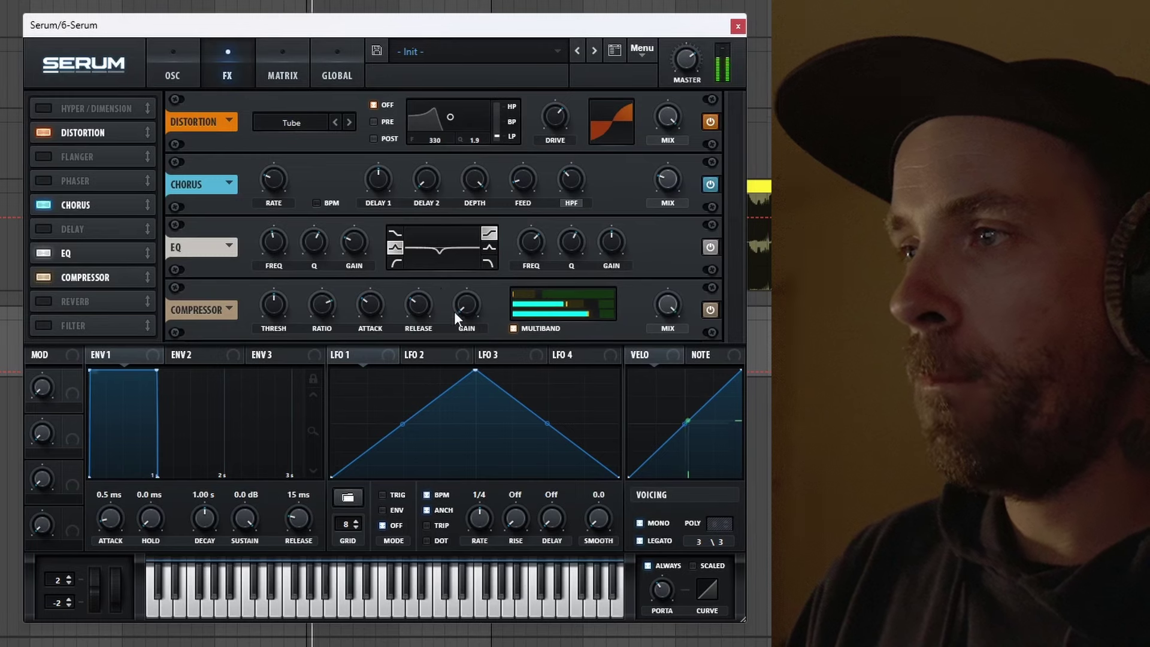
- In Pro-Q 3 on the Serum track, cut the midrange with one bell band and boost around 1513 Hz by 4.16 dB
left_click(188, 76)
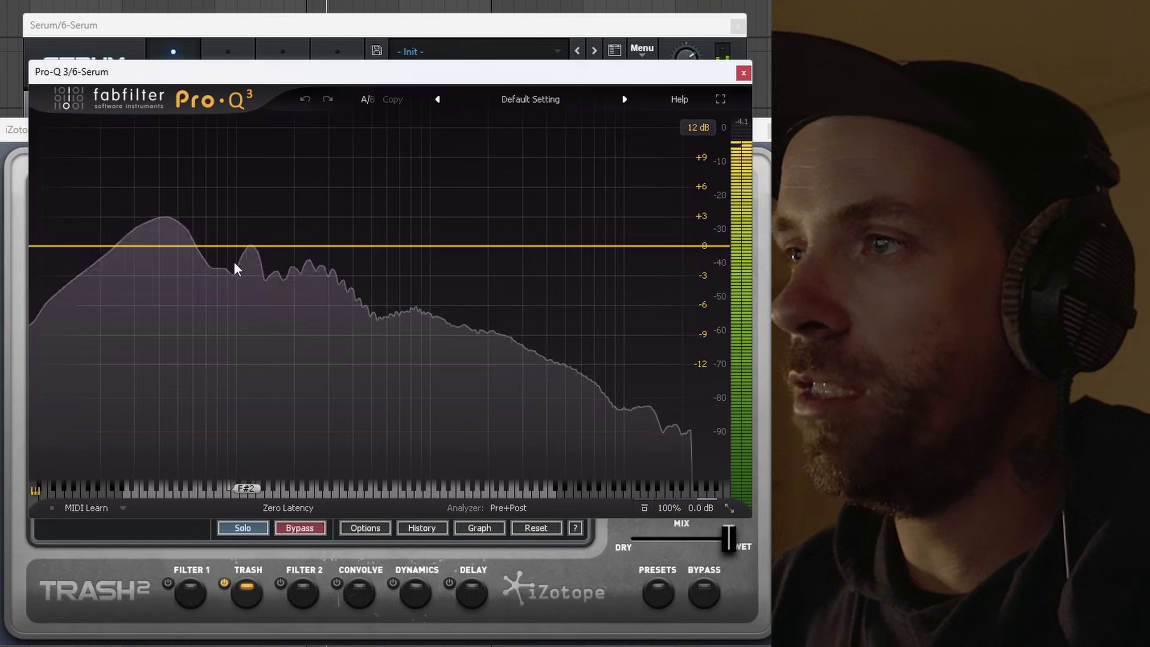
left_click_drag(336, 246, 368, 272)
left_click_drag(465, 246, 464, 206)
- Add a small low-mid boost and a bell boost of 4.90 dB at about 40.7 Hz to the EQ curve
left_click_drag(295, 253, 303, 212)
left_click_drag(372, 429, 378, 426)
left_click_drag(303, 212, 303, 219)
left_click_drag(152, 246, 160, 199)
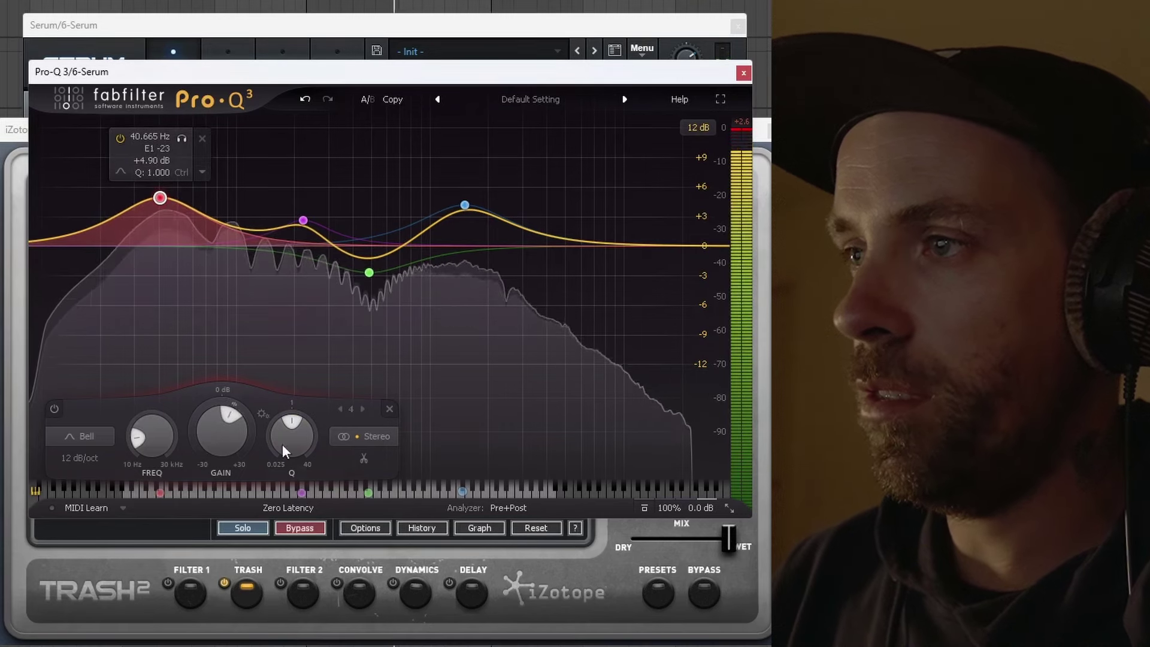
scroll(160, 199, "up", 2)
left_click(152, 241)
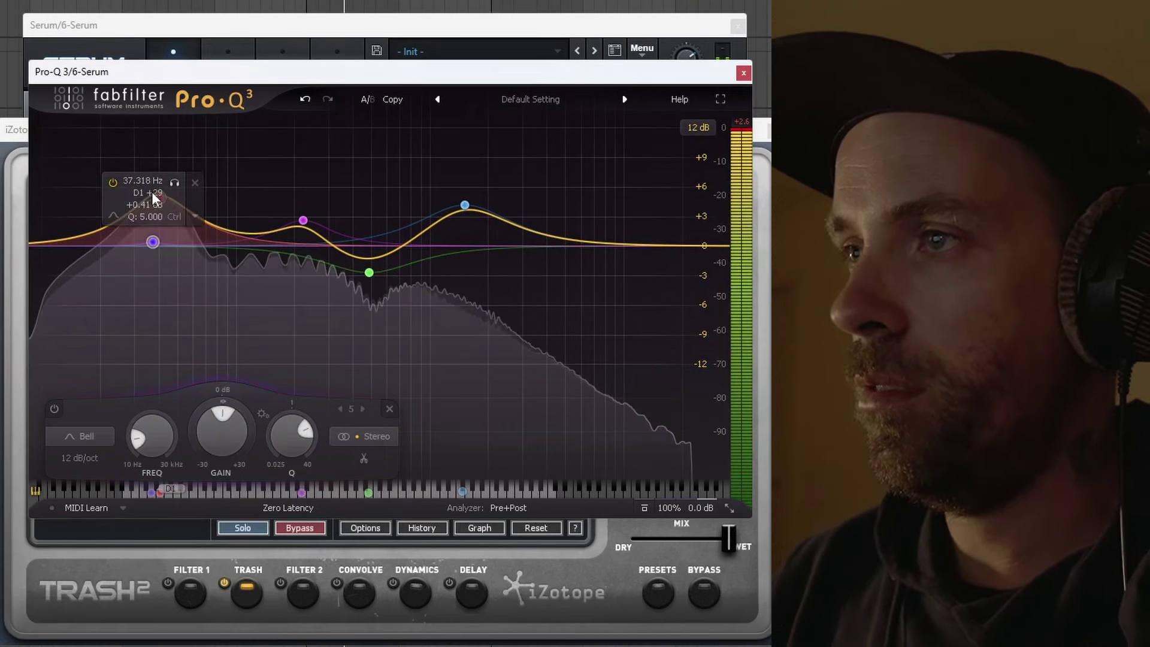
left_click(195, 183)
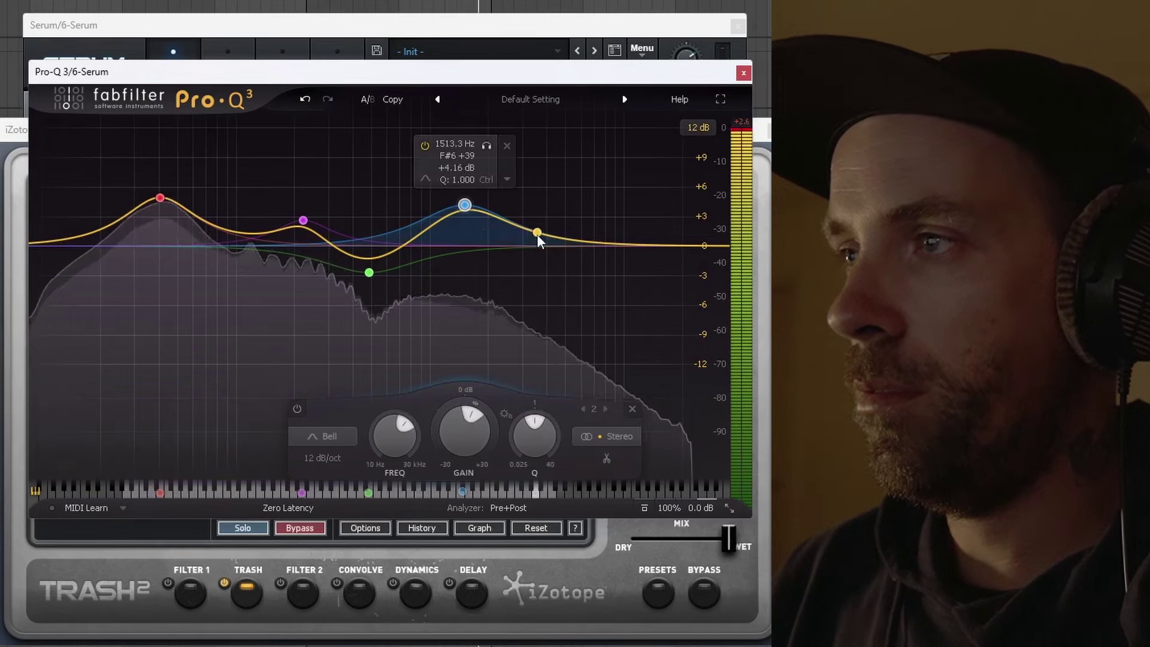
- Reduce the upper-mid boost to 3.27 dB and shift it to about 1572 Hz
mouse_move(467, 204)
left_mouse_down()
mouse_move(482, 211)
mouse_move(470, 217)
left_mouse_up()
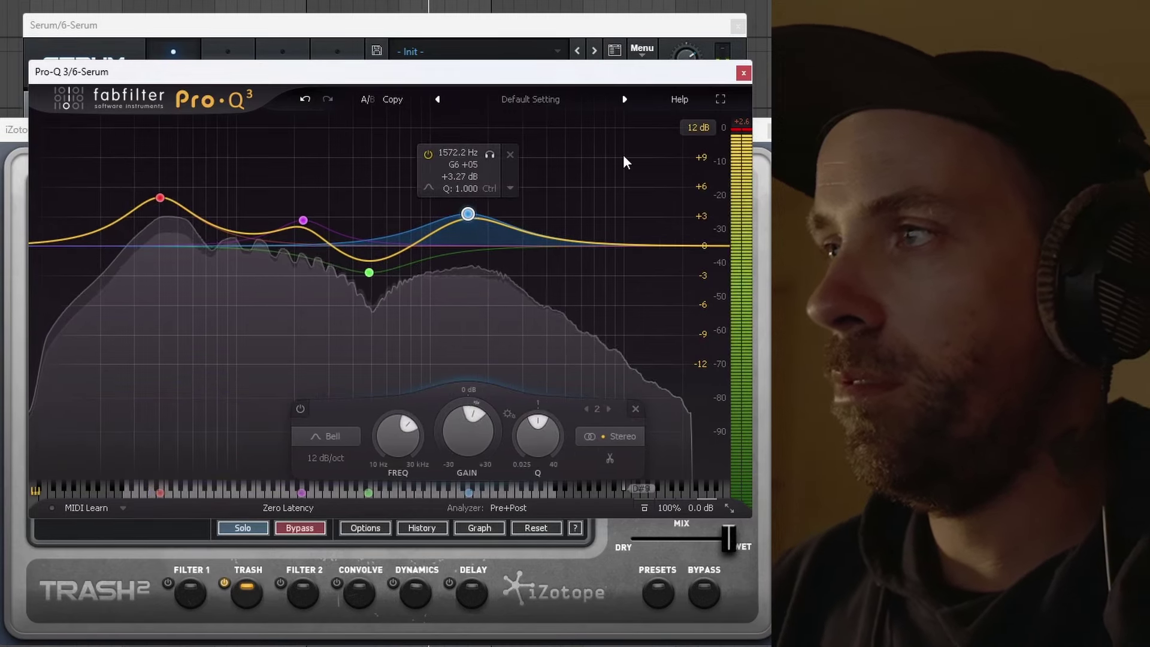
- Close the EQ and set Trash 2's stage 1 distortion to Crunchy Grunge from the Drive category
left_click(743, 72)
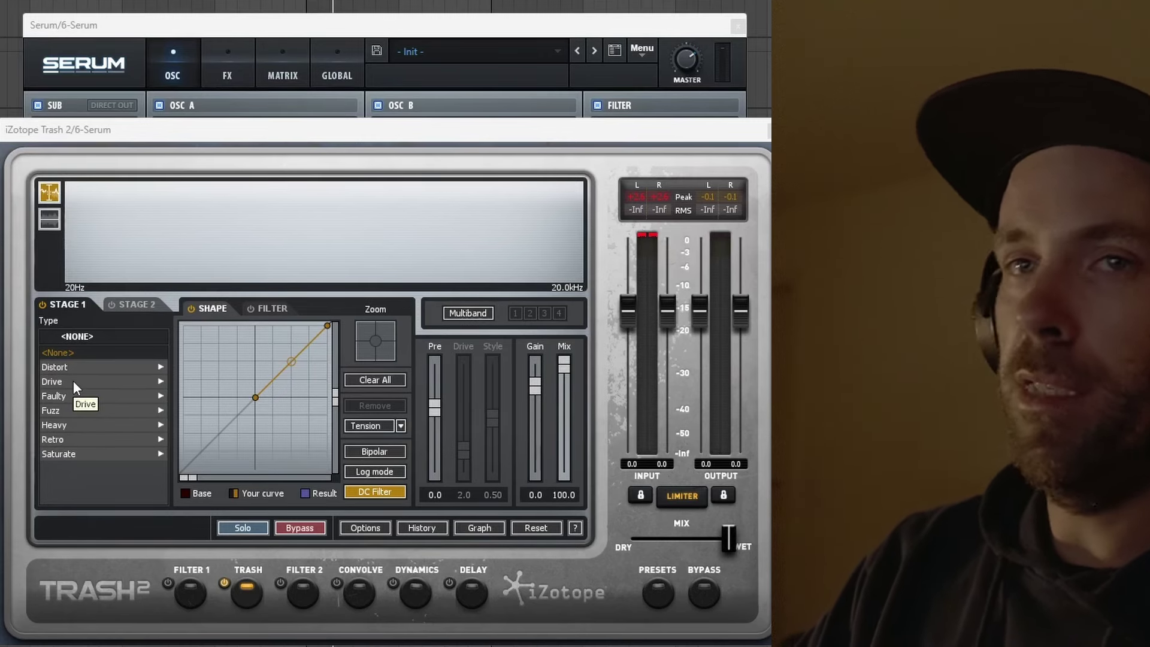
left_click(73, 380)
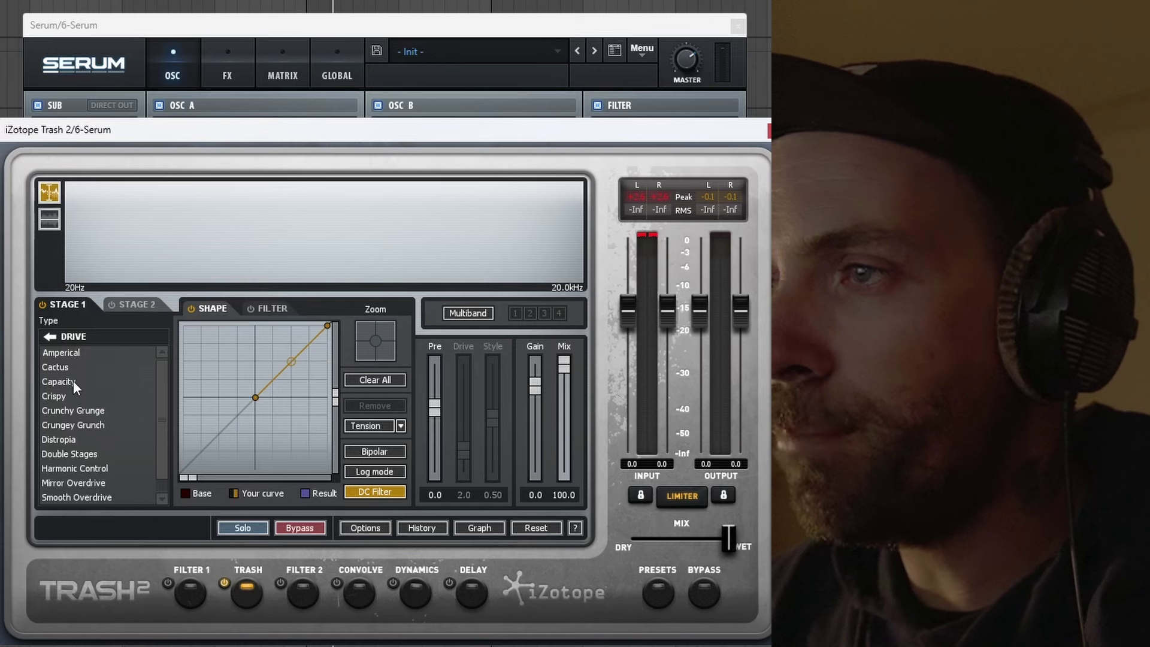
left_click(82, 410)
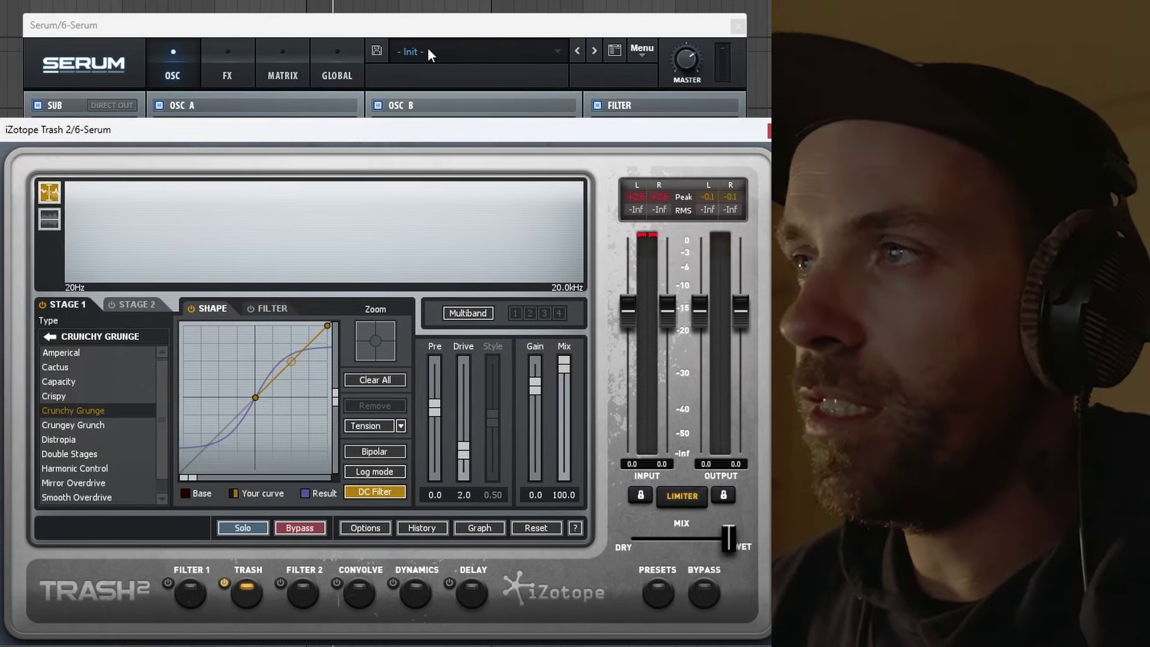
- Bend the upper segment of Trash 2's waveshaper curve slightly upward while the bass loop plays
key("space")
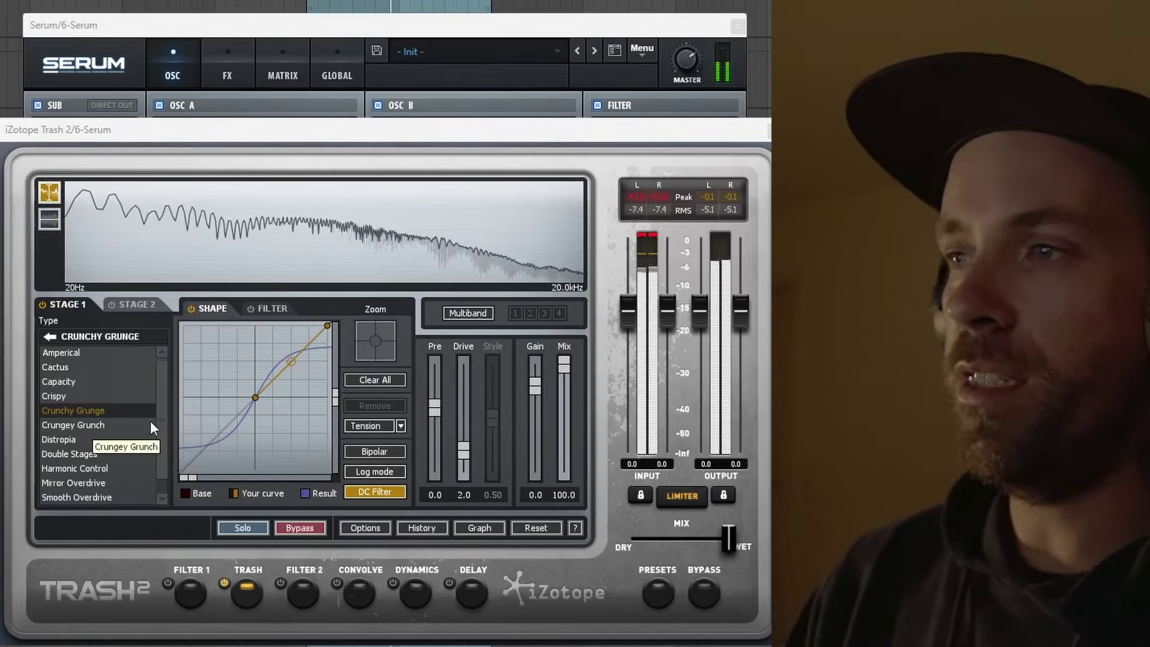
left_click_drag(289, 357, 290, 344)
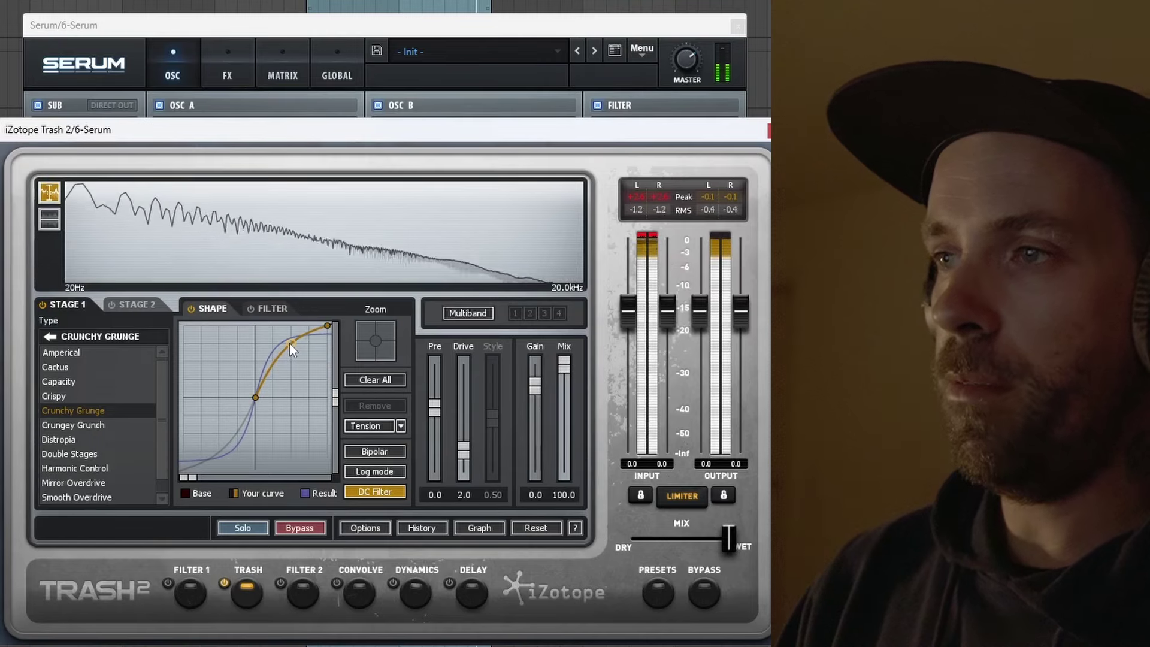
left_click_drag(290, 343, 291, 353)
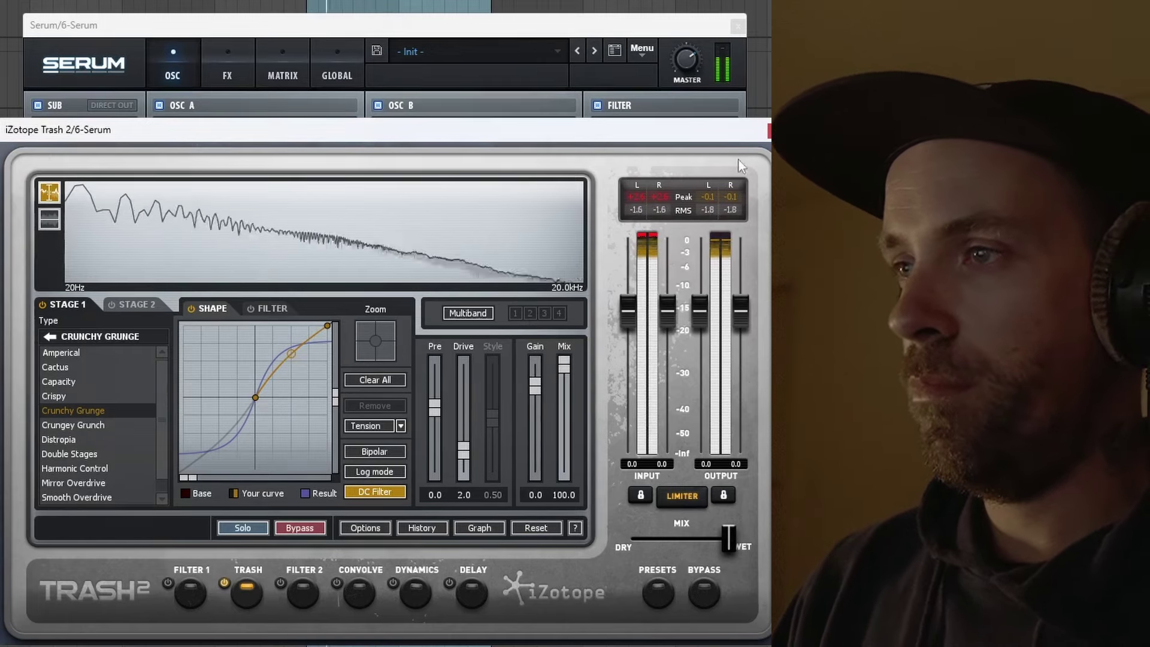
- Audition other Drive algorithms such as Crungey Grunch, Capacity, Harmonic Control and Mirror Overdrive, and return to Crunchy Grunge
left_click(78, 424)
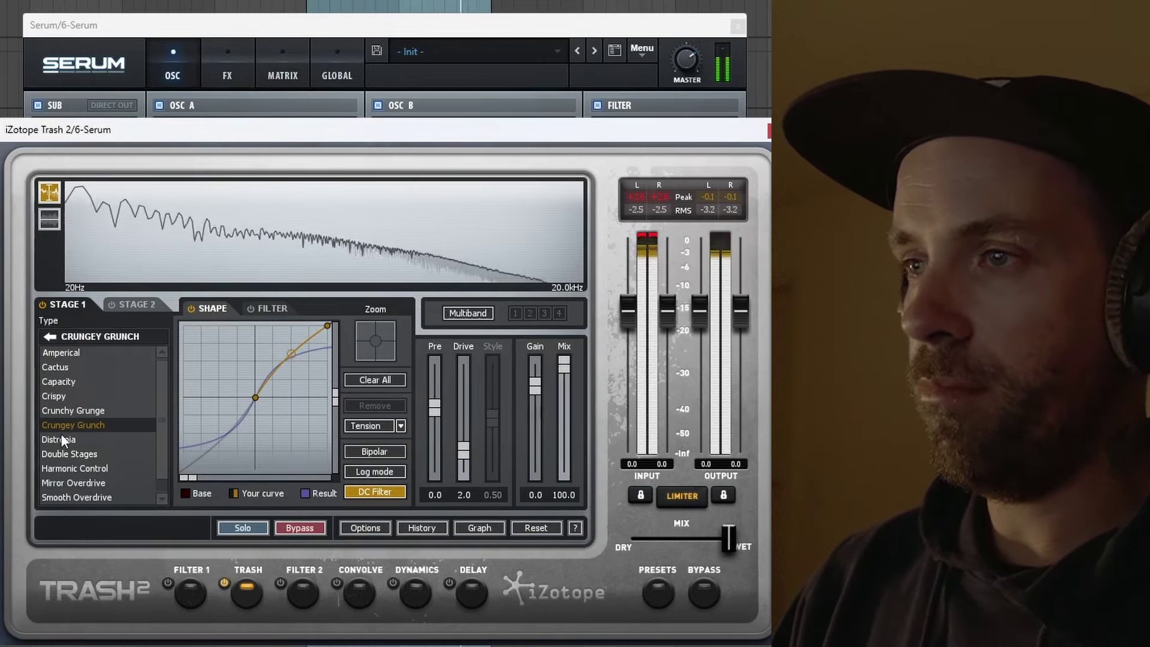
left_click(67, 368)
left_click(68, 382)
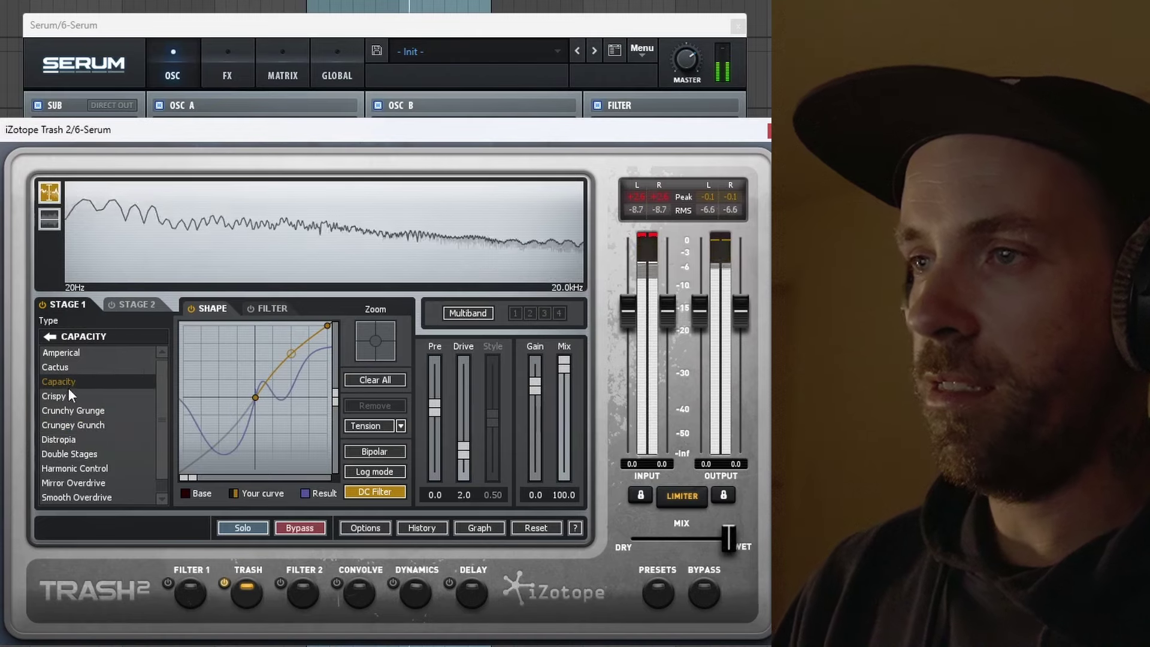
left_click(67, 396)
scroll(72, 426, "down", 1)
left_click(79, 460)
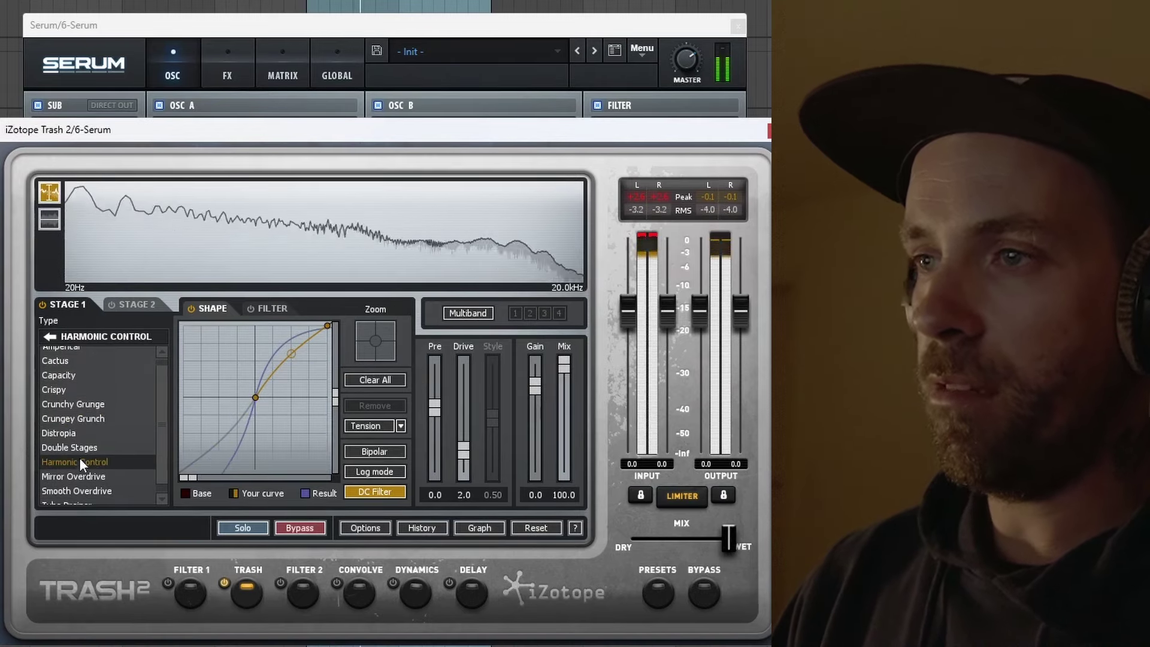
left_click(82, 472)
scroll(83, 484, "down", 1)
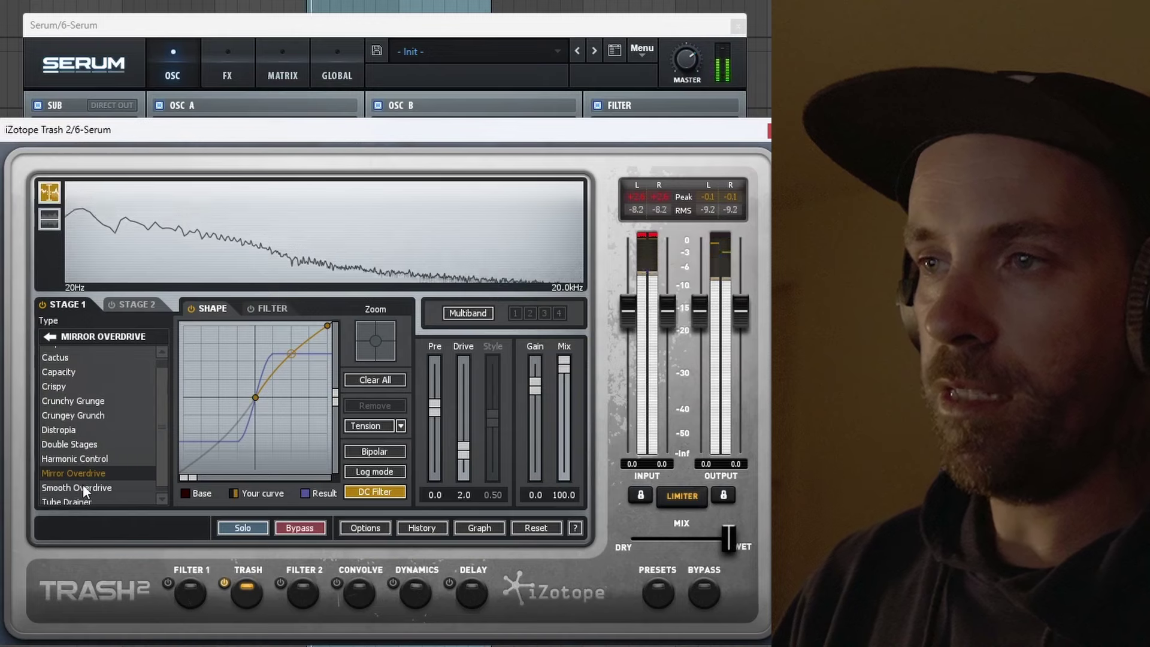
left_click(83, 484)
left_click(73, 400)
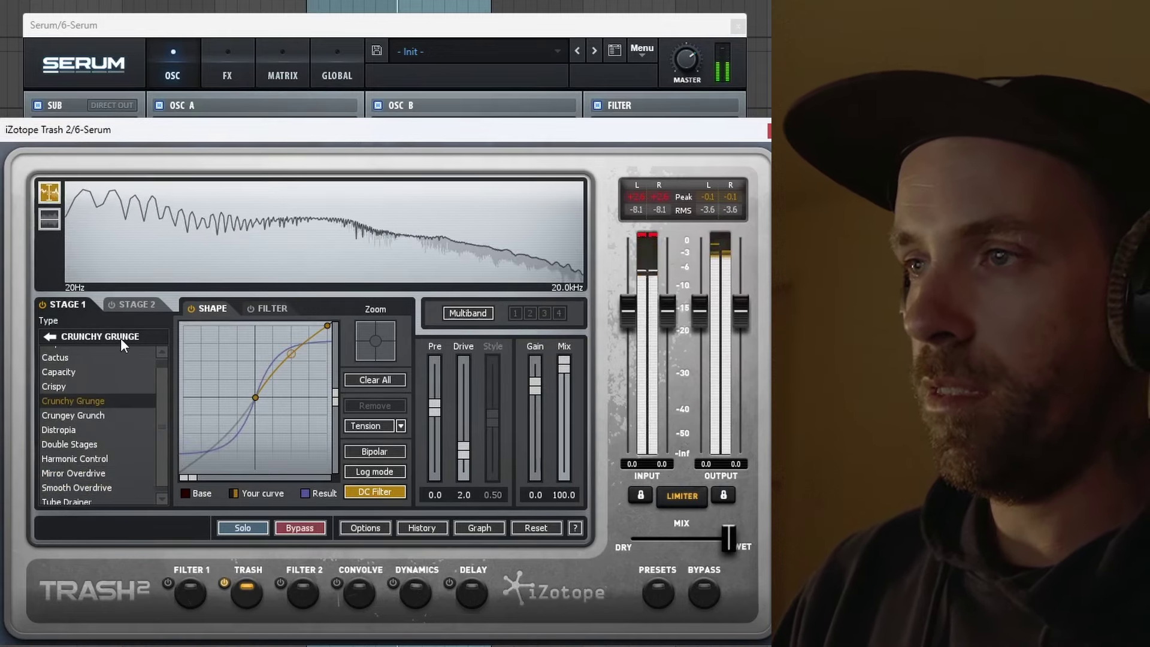
- Lower the high band's output in OTT to 5.40 dB during loop playback and hide the plug-in windows
left_click(60, 642)
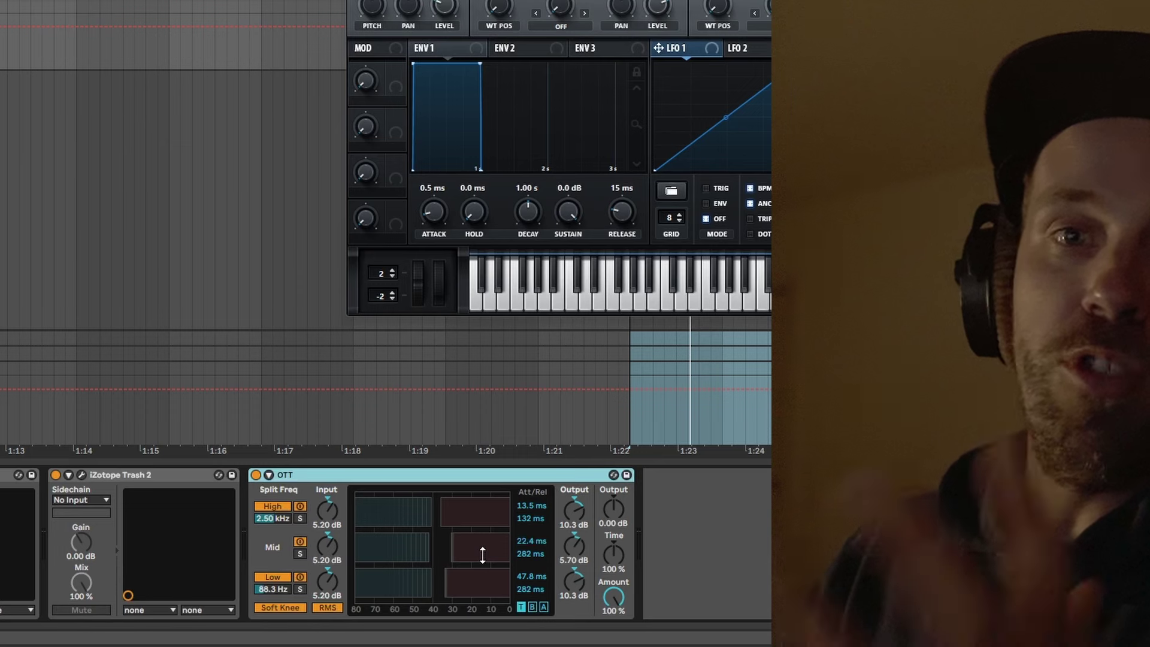
key("space")
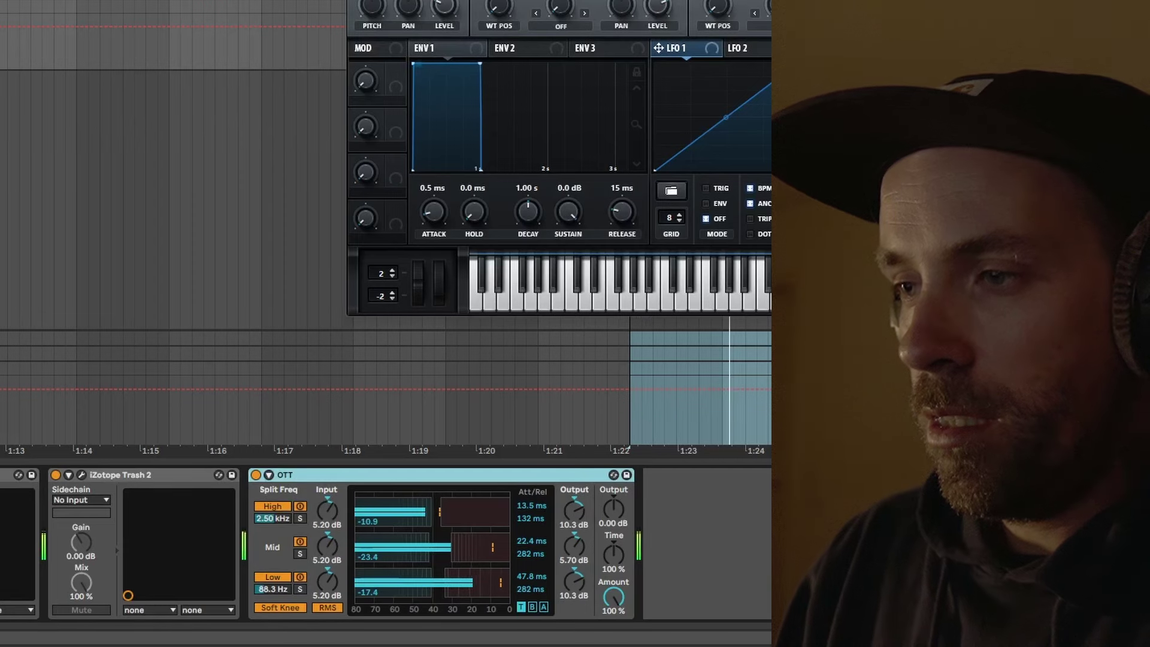
left_click_drag(574, 515, 574, 527)
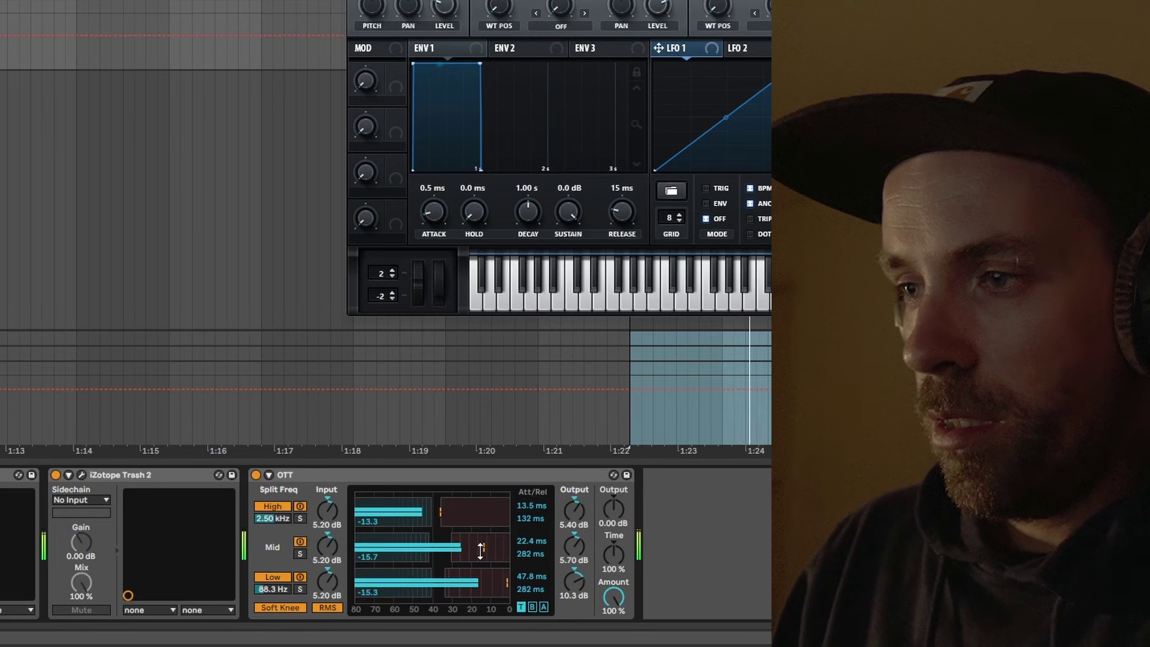
key("space")
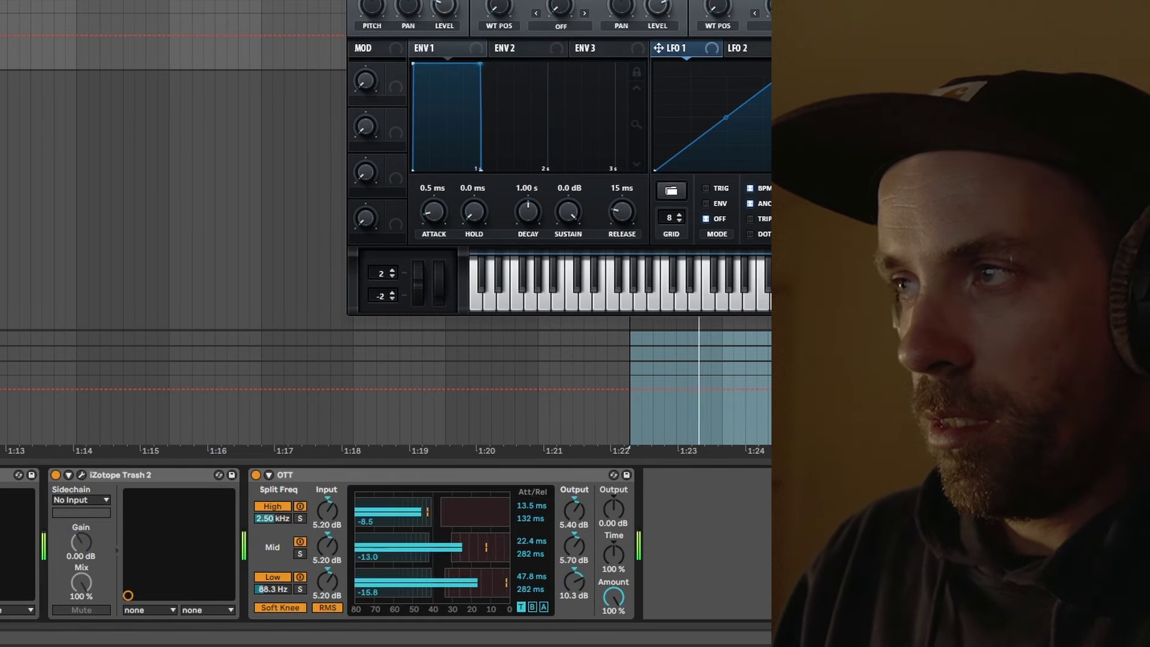
key("ctrl+alt+p")
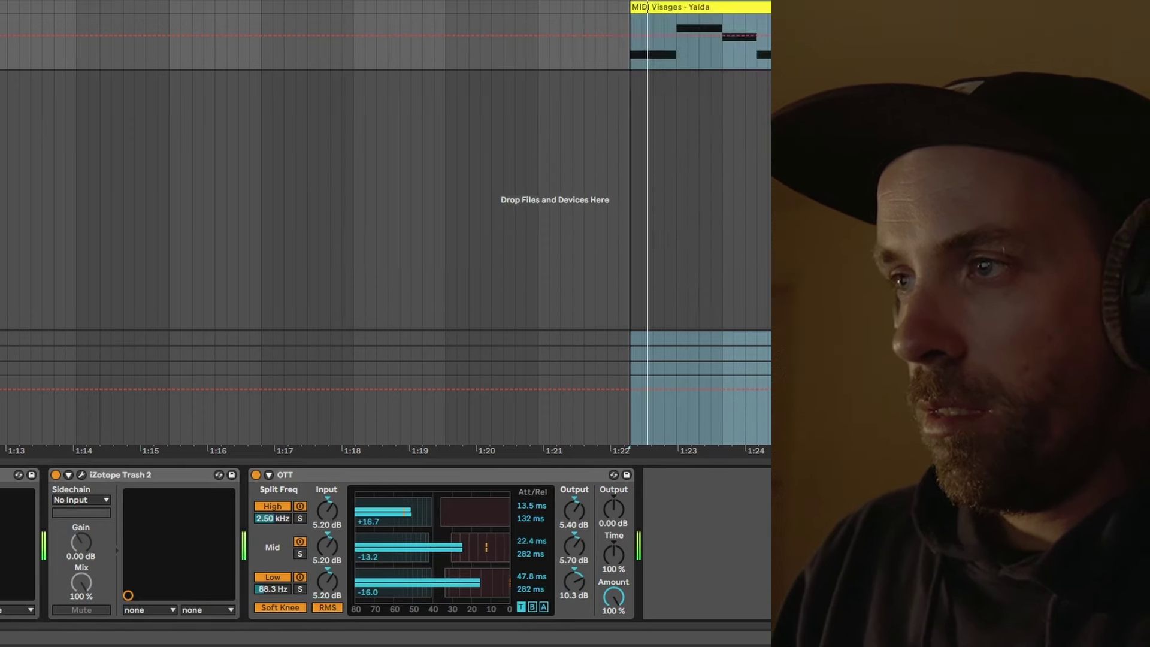